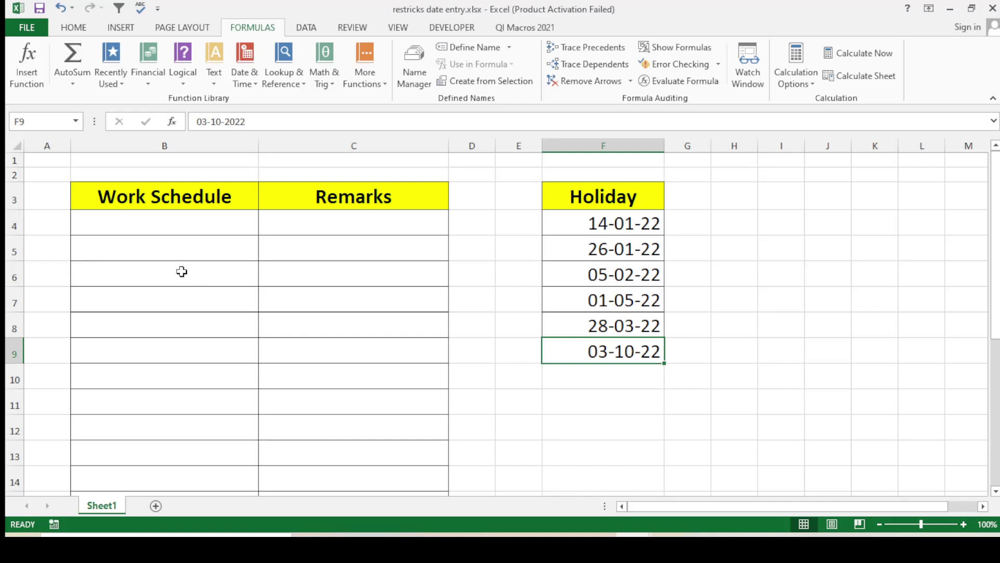
Step: Select the Work Schedule range B4:B21 with the Home tab showing
{"action": "left_click", "coordinate": [181, 271]}
{"action": "scroll", "coordinate": [253, 348], "scroll_direction": "down", "scroll_amount": 3}
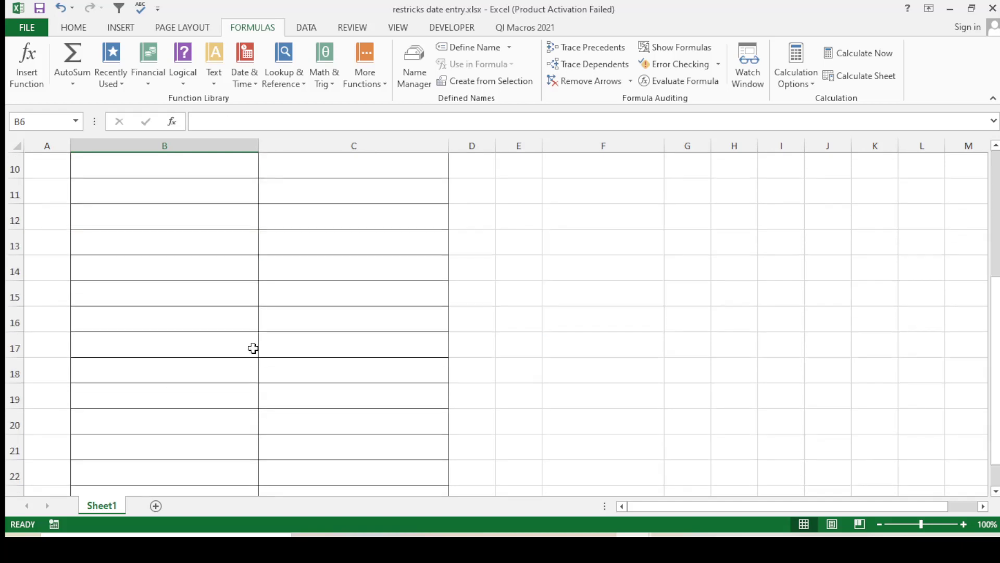
{"action": "scroll", "coordinate": [253, 349], "scroll_direction": "up", "scroll_amount": 3}
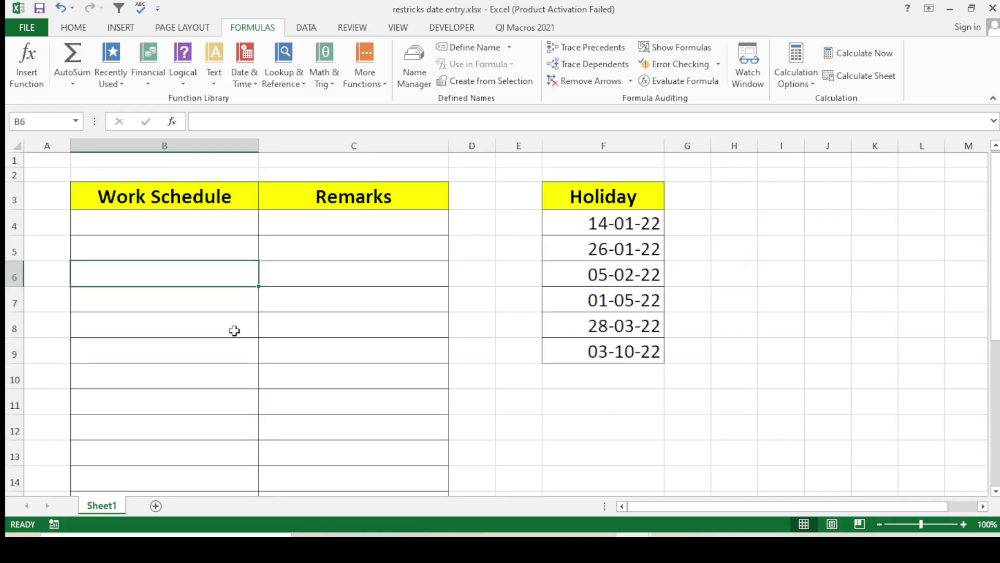
{"action": "left_click", "coordinate": [79, 32]}
{"action": "left_click", "coordinate": [359, 350]}
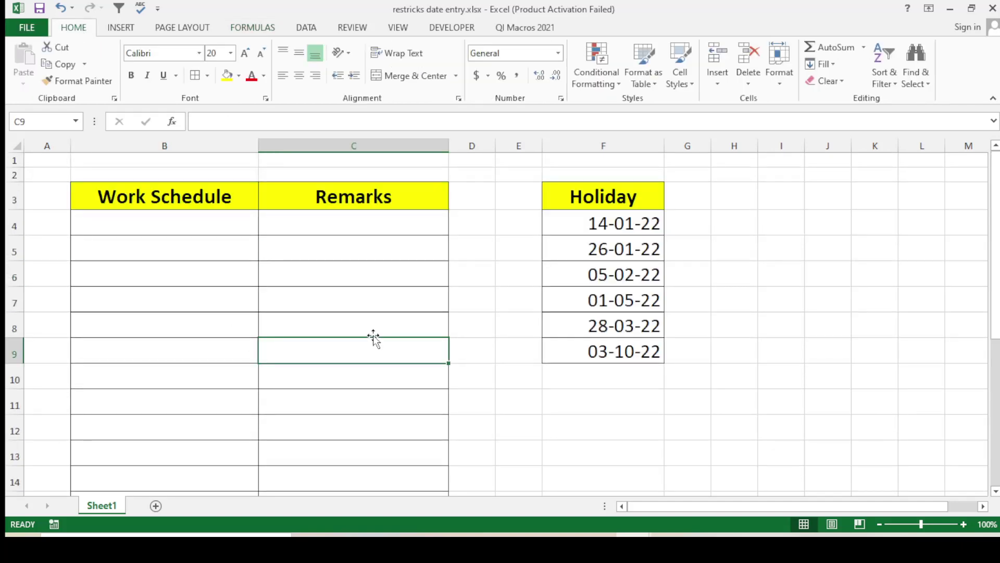
{"action": "left_click", "coordinate": [383, 318]}
{"action": "left_click", "coordinate": [183, 223]}
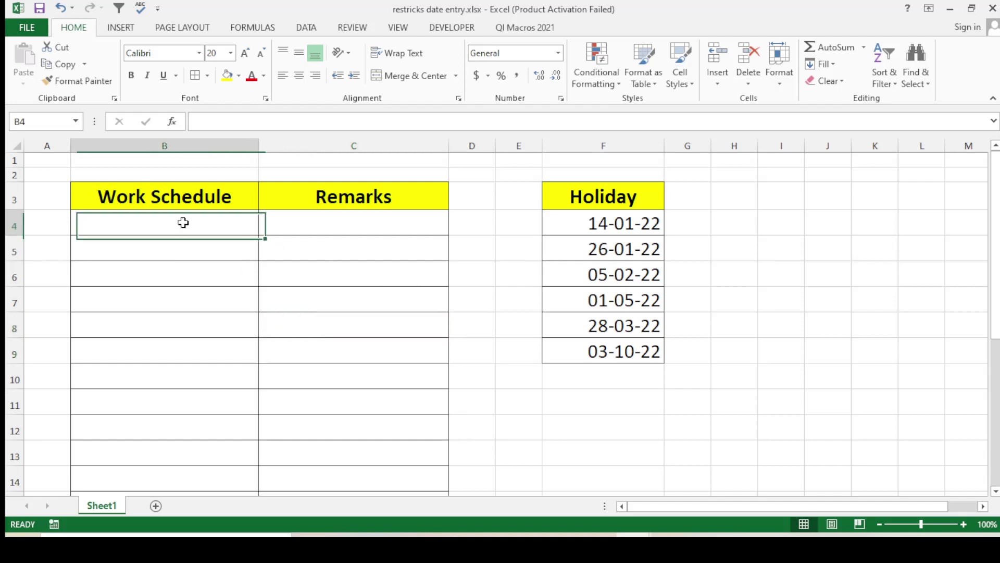
{"action": "left_click_drag", "start_coordinate": [182, 222], "coordinate": [188, 459]}
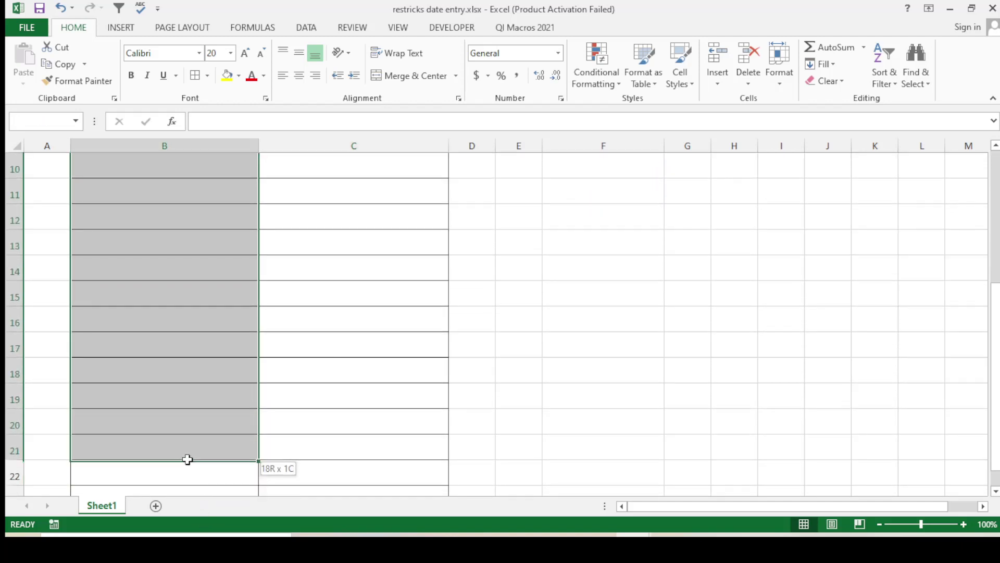
Step: Check cells B4 through B7, ending on B5 ready for a date entry
{"action": "scroll", "coordinate": [203, 336], "scroll_direction": "up", "scroll_amount": 3}
{"action": "left_click", "coordinate": [205, 245]}
{"action": "left_click", "coordinate": [200, 222]}
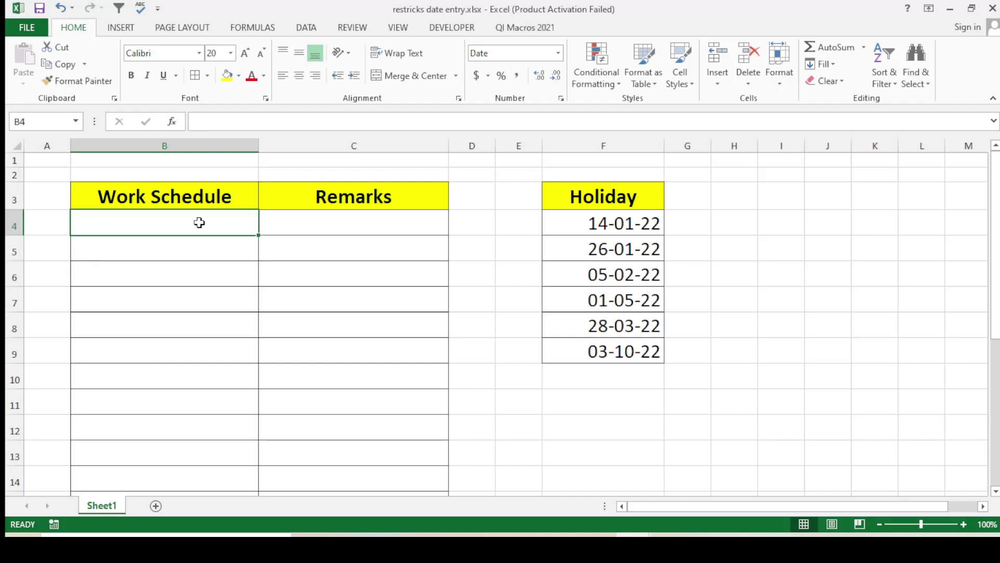
{"action": "left_click", "coordinate": [200, 283]}
{"action": "left_click", "coordinate": [197, 227]}
{"action": "left_click", "coordinate": [188, 290]}
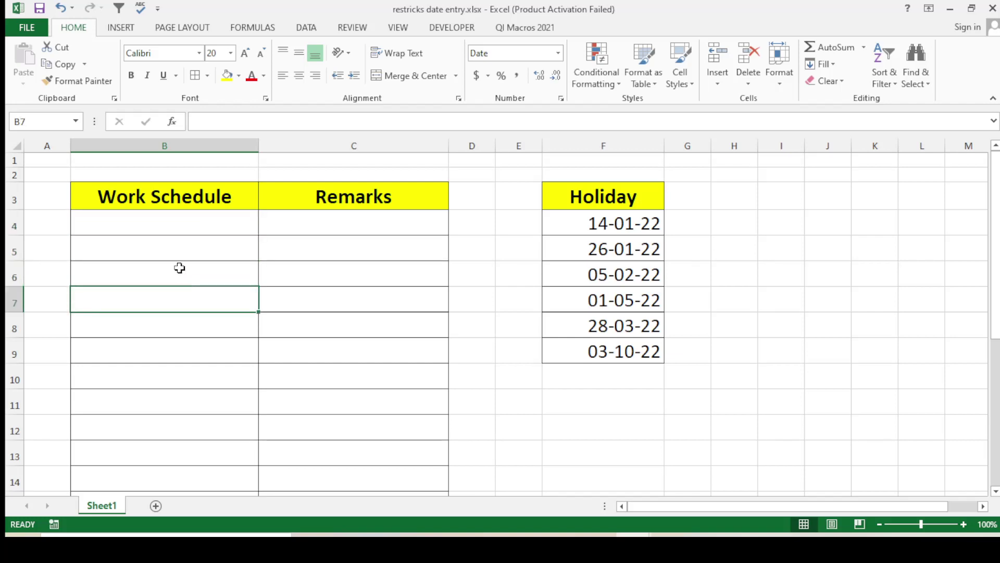
{"action": "left_click", "coordinate": [184, 254]}
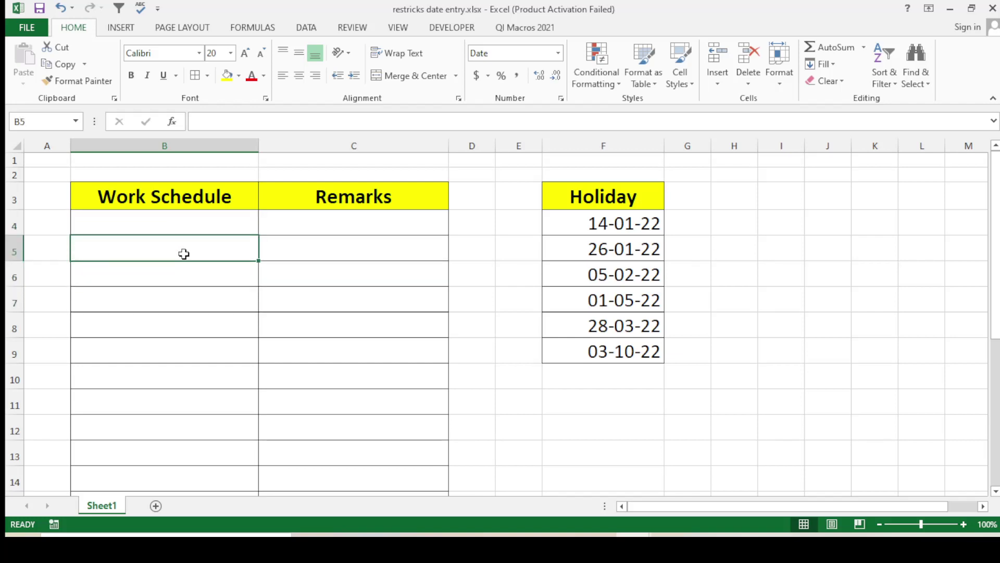
{"action": "type", "text": "1-02-202"}
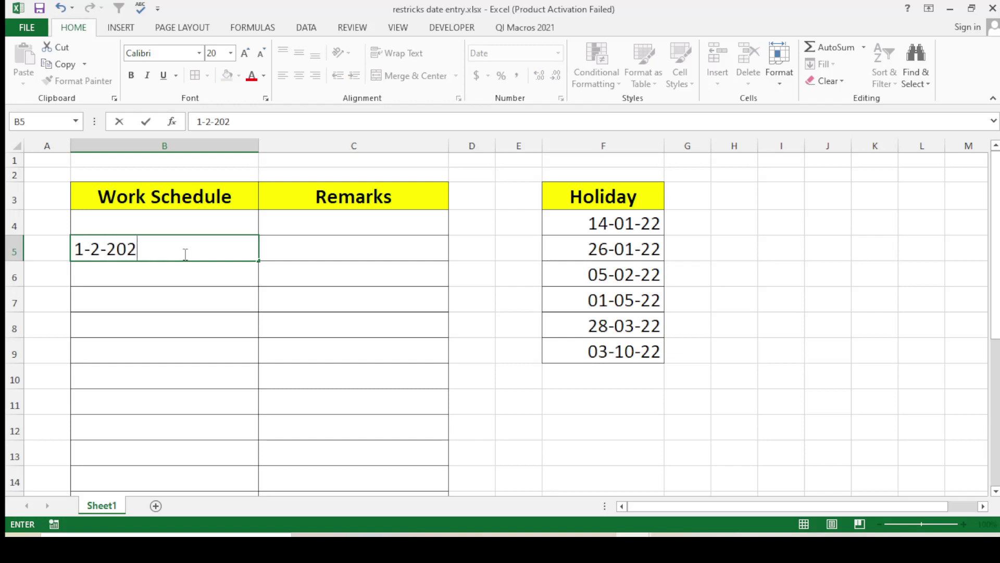
{"action": "type", "text": "2"}
{"action": "key", "text": "Return"}
{"action": "left_click", "coordinate": [188, 253]}
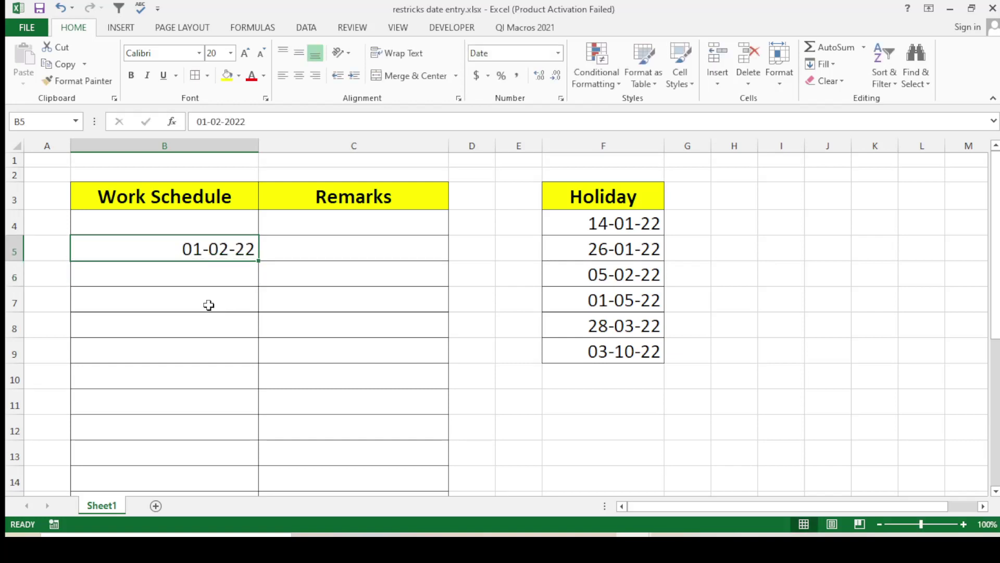
{"action": "left_click", "coordinate": [198, 289]}
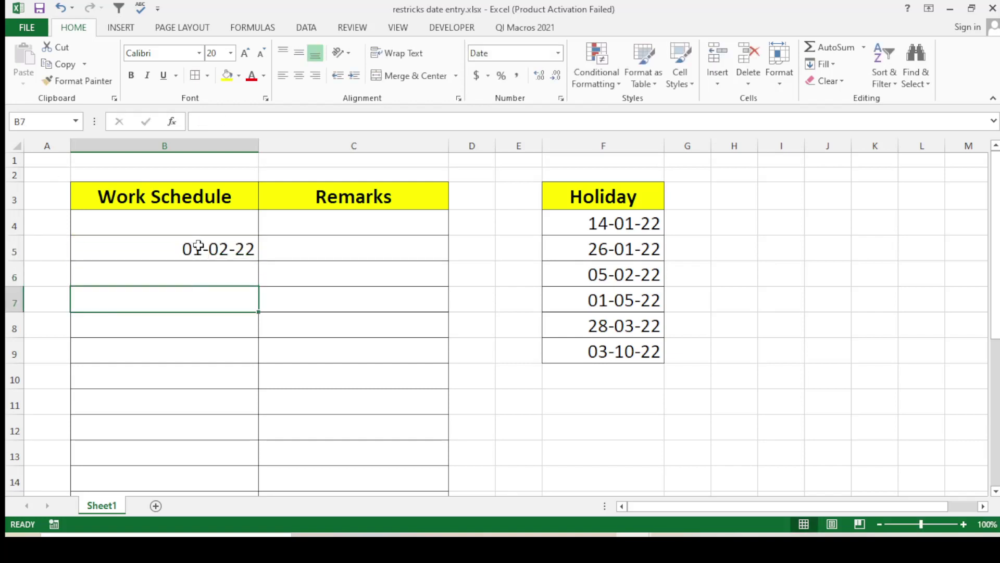
{"action": "left_click", "coordinate": [199, 246]}
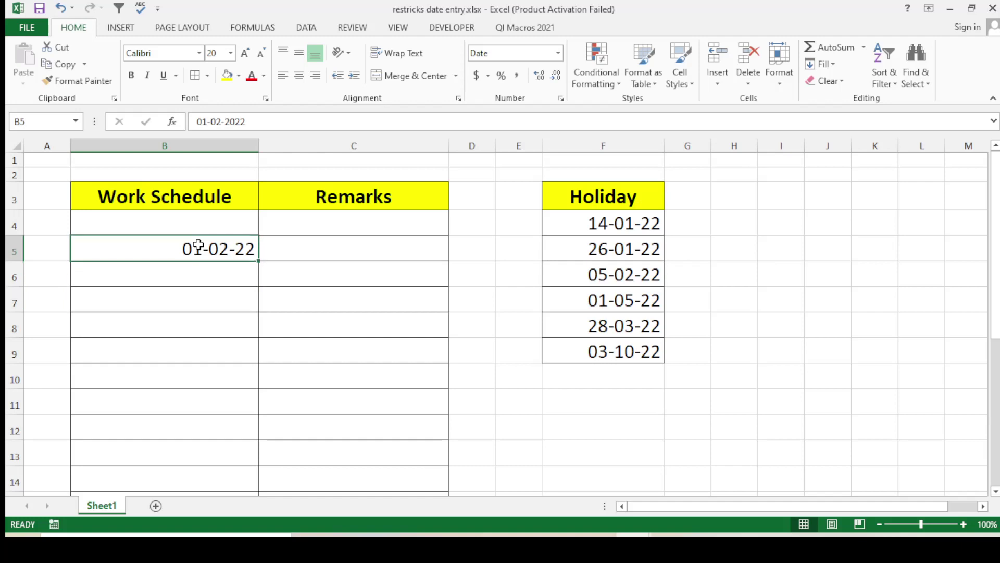
{"action": "left_click", "coordinate": [587, 224]}
{"action": "left_click", "coordinate": [580, 271]}
{"action": "left_click", "coordinate": [600, 326]}
{"action": "left_click", "coordinate": [603, 360]}
{"action": "left_click", "coordinate": [286, 335]}
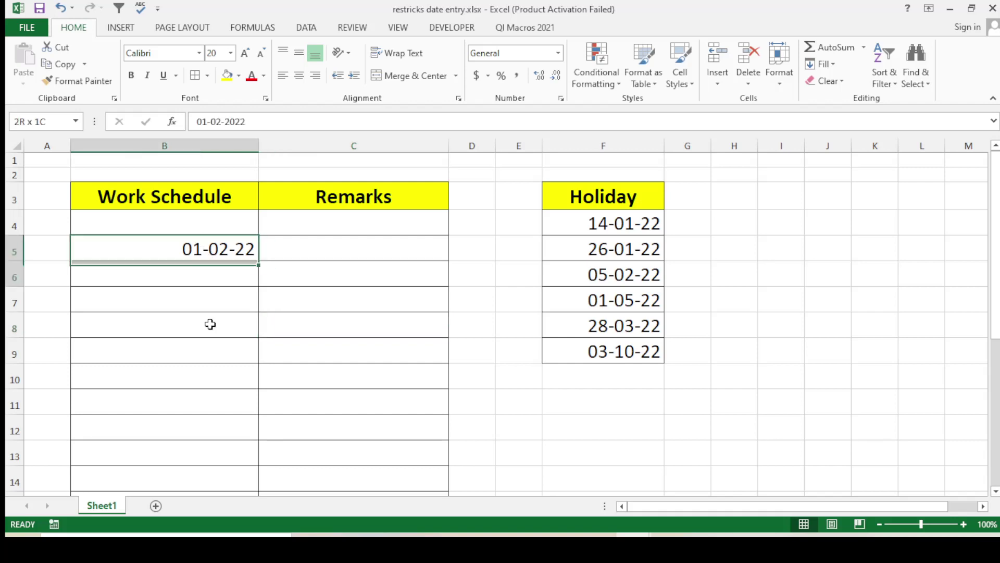
{"action": "left_click_drag", "start_coordinate": [200, 242], "coordinate": [217, 399]}
{"action": "left_click_drag", "start_coordinate": [621, 240], "coordinate": [620, 352]}
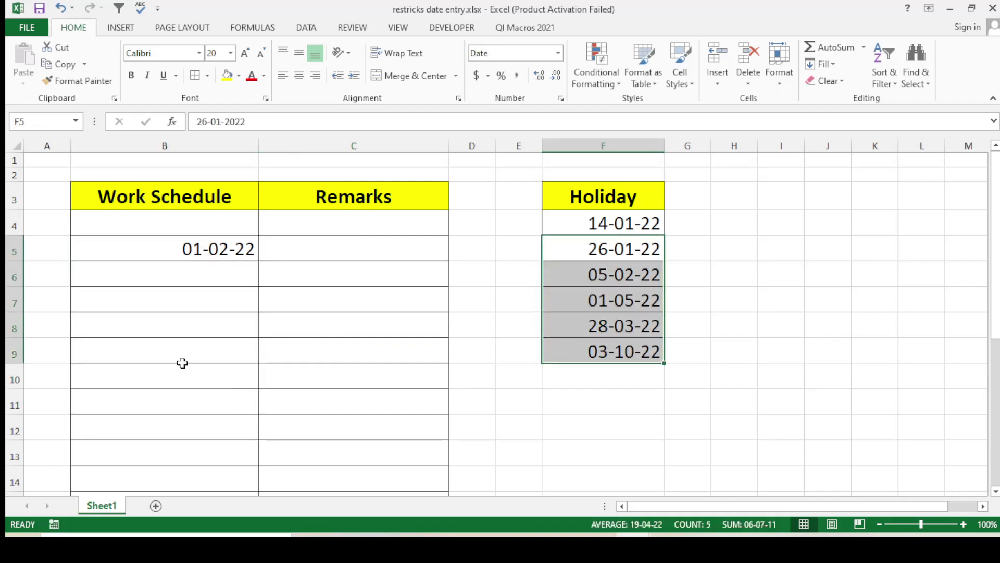
{"action": "left_click", "coordinate": [142, 297]}
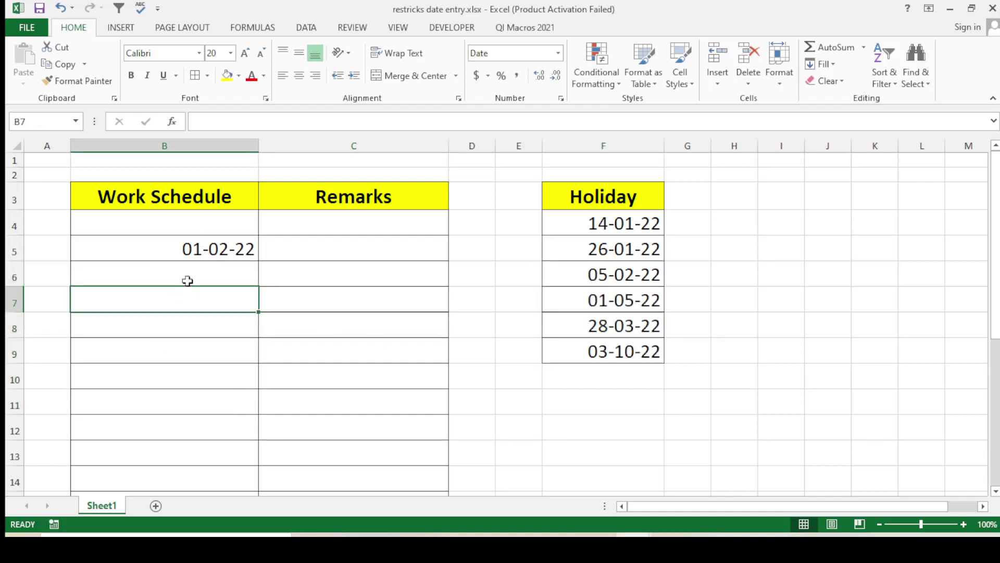
{"action": "left_click", "coordinate": [184, 248]}
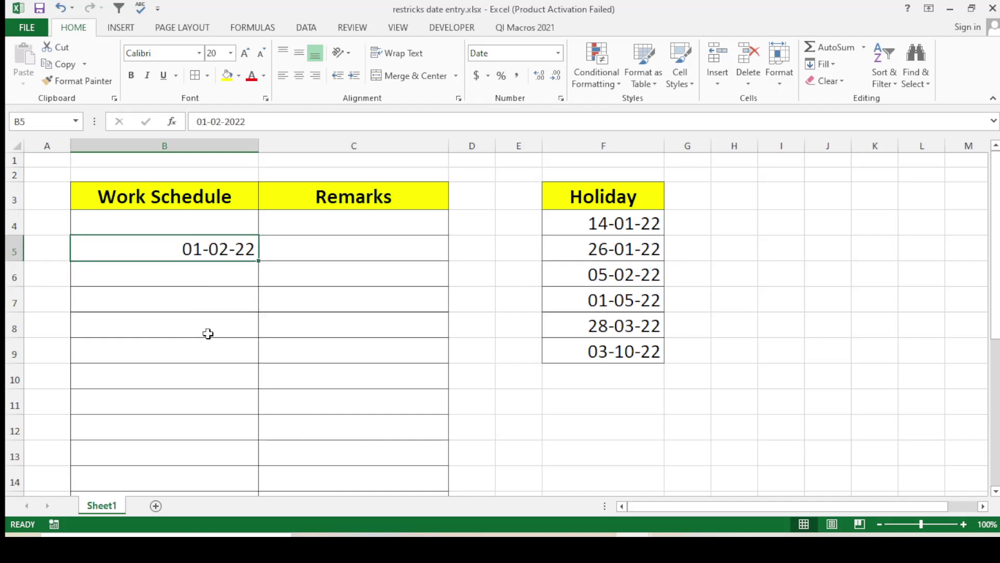
{"action": "left_click", "coordinate": [213, 306]}
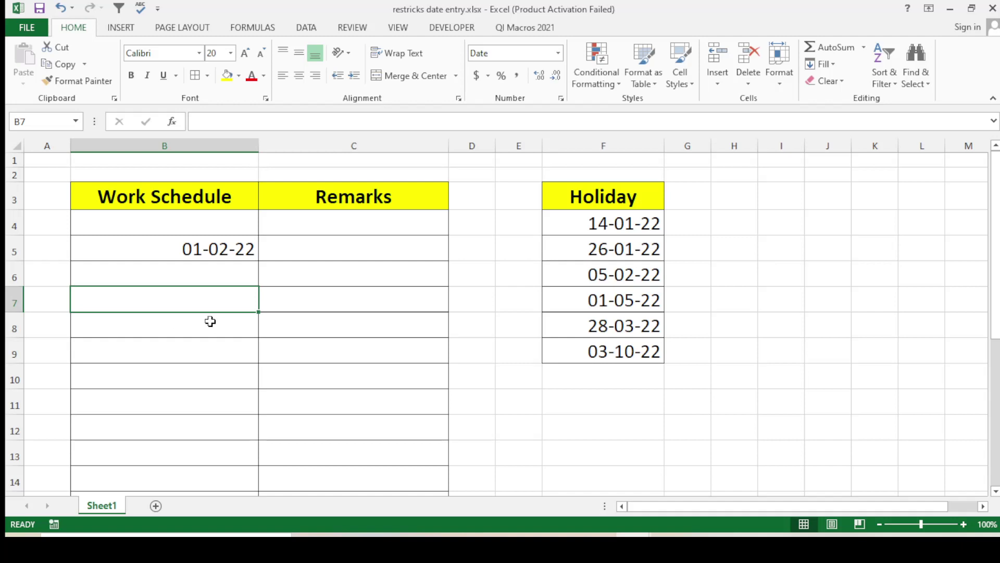
{"action": "left_click", "coordinate": [181, 276]}
{"action": "left_click", "coordinate": [180, 229]}
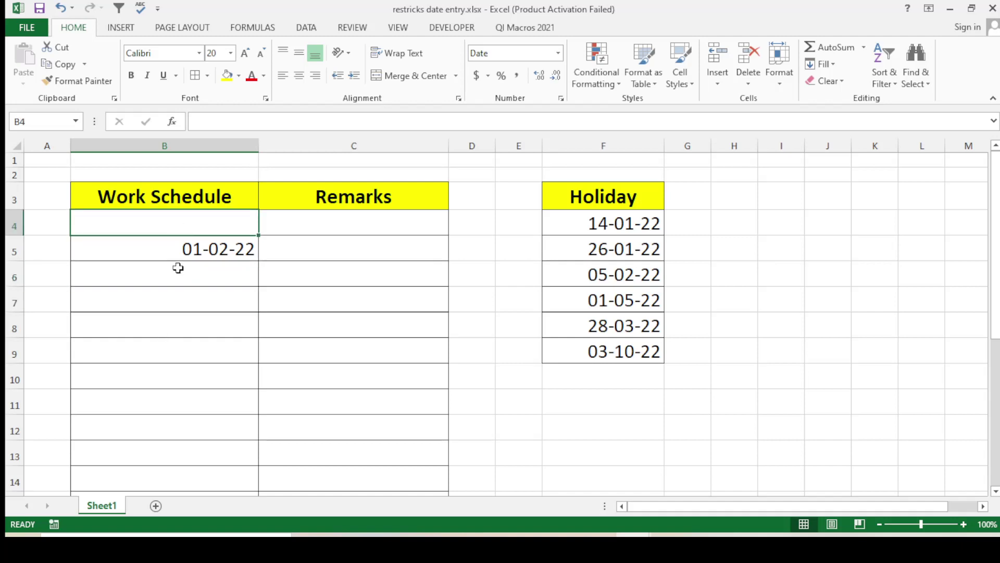
{"action": "left_click_drag", "start_coordinate": [178, 267], "coordinate": [163, 404]}
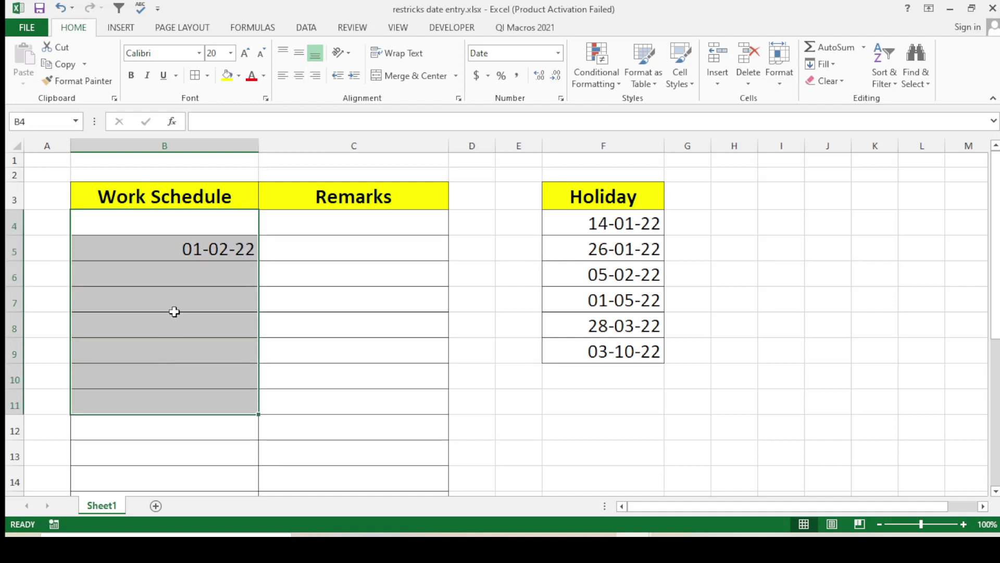
{"action": "key", "text": "Delete"}
{"action": "left_click", "coordinate": [180, 281]}
{"action": "left_click", "coordinate": [175, 318]}
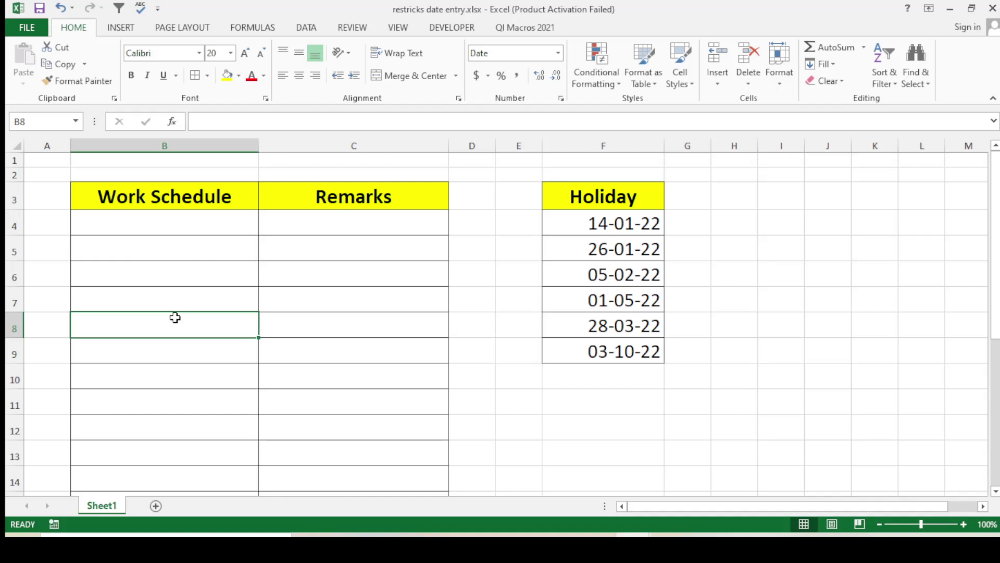
{"action": "mouse_move", "coordinate": [147, 232]}
{"action": "left_mouse_down"}
{"action": "mouse_move", "coordinate": [183, 317]}
{"action": "mouse_move", "coordinate": [200, 402]}
{"action": "left_mouse_up"}
{"action": "left_click", "coordinate": [281, 327]}
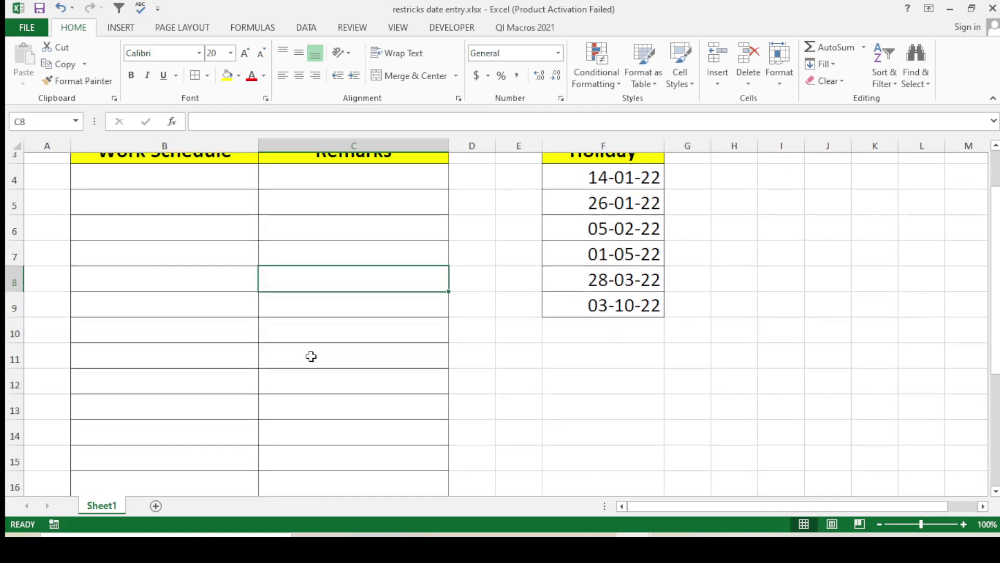
{"action": "scroll", "coordinate": [311, 356], "scroll_direction": "down", "scroll_amount": 1}
{"action": "scroll", "coordinate": [311, 354], "scroll_direction": "up", "scroll_amount": 1}
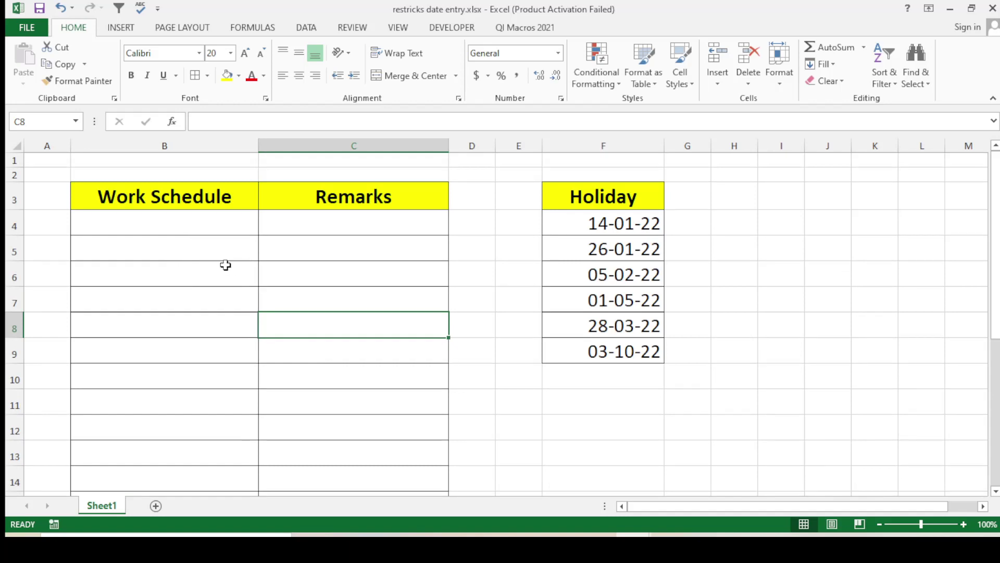
{"action": "left_click", "coordinate": [179, 255]}
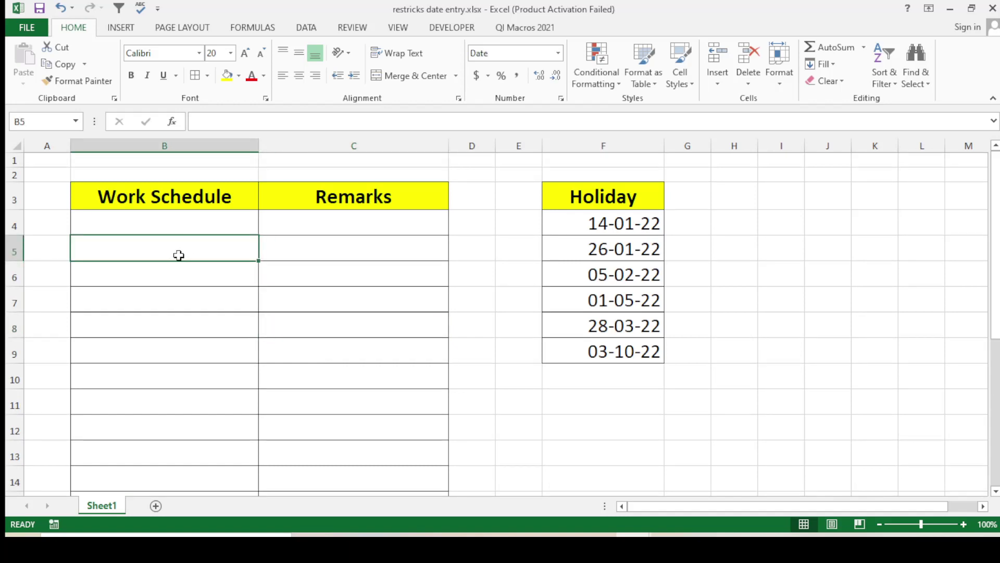
Step: Enter the date 12-2-2022 in B5 so it shows 12-02-22
{"action": "type", "text": "12-2-2"}
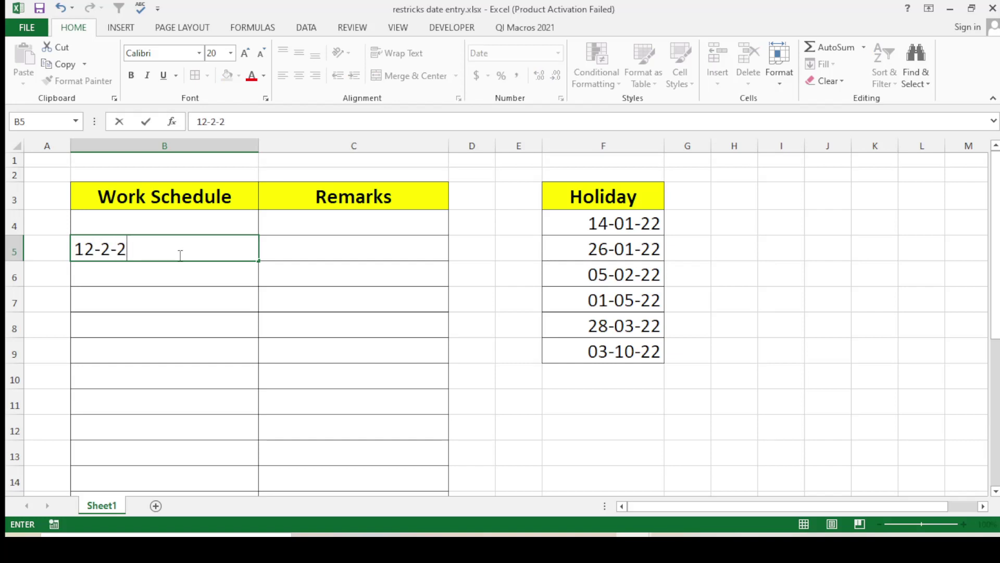
{"action": "type", "text": "022"}
{"action": "key", "text": "ctrl+Return"}
{"action": "key", "text": "Return"}
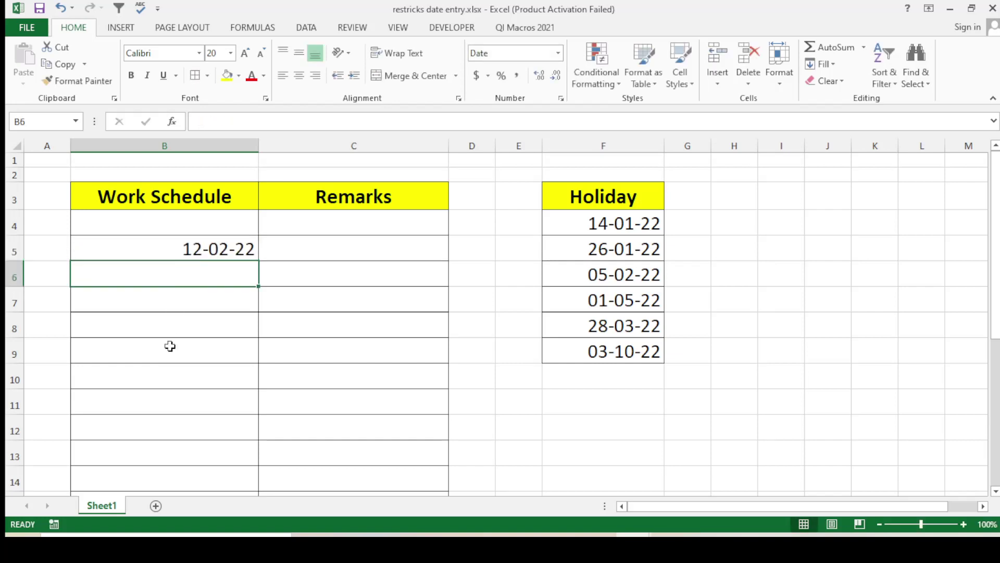
{"action": "left_click", "coordinate": [170, 346]}
{"action": "left_click", "coordinate": [174, 299]}
{"action": "left_click", "coordinate": [190, 321]}
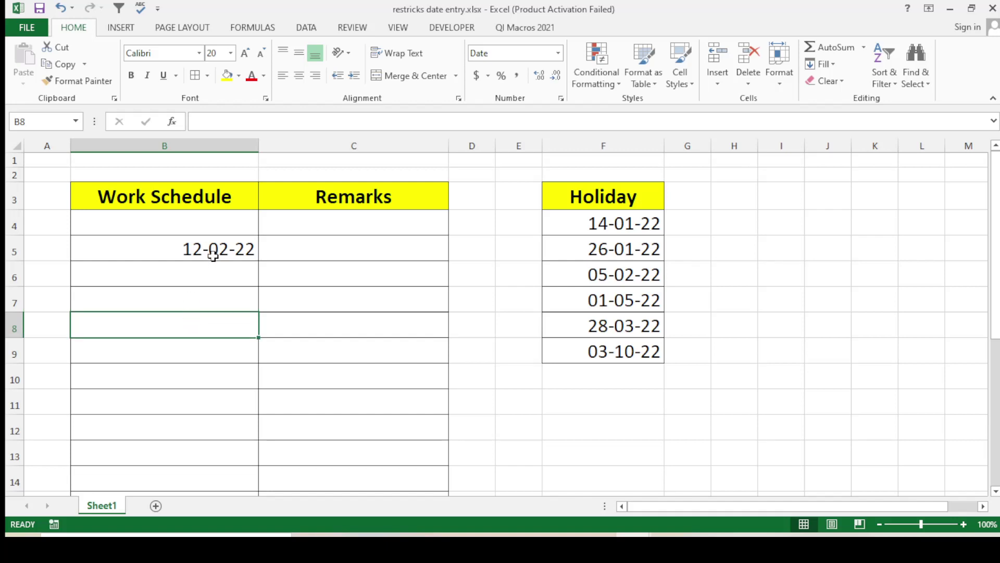
{"action": "left_click", "coordinate": [214, 256]}
{"action": "left_click", "coordinate": [202, 279]}
{"action": "left_click", "coordinate": [205, 252]}
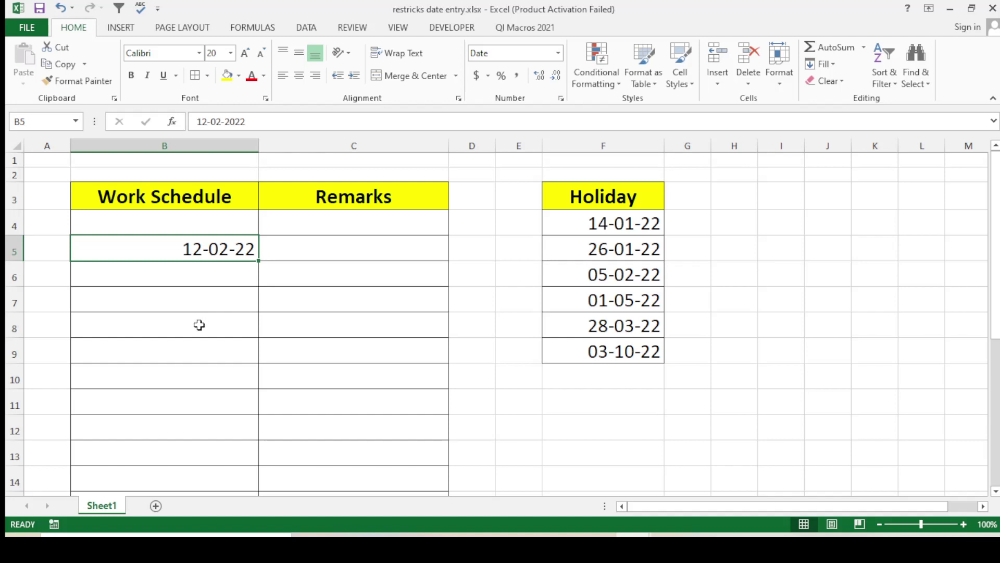
Step: Enter the formula =WEEKDAY(B5) in cell B8
{"action": "left_click", "coordinate": [200, 326]}
{"action": "type", "text": "="}
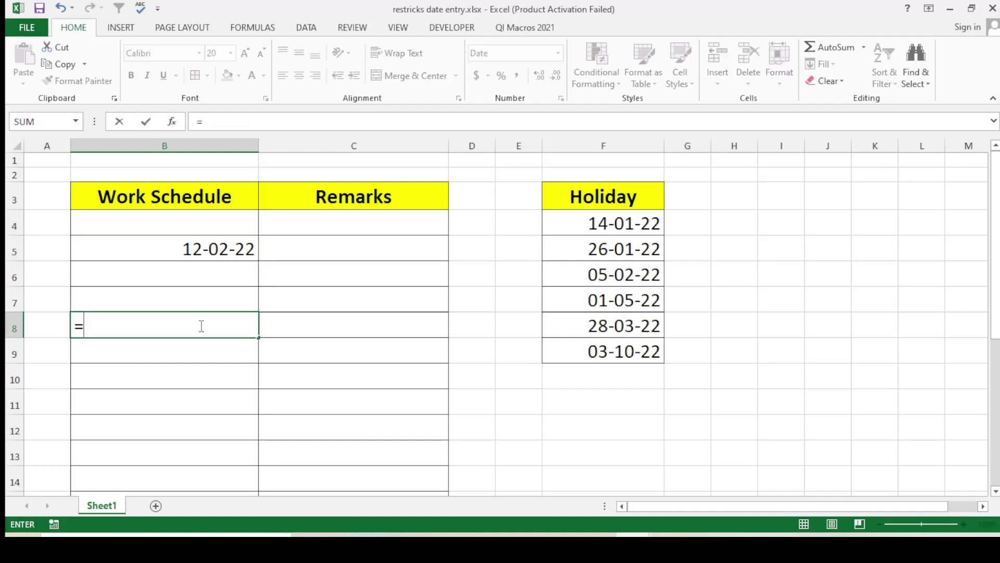
{"action": "type", "text": "week"}
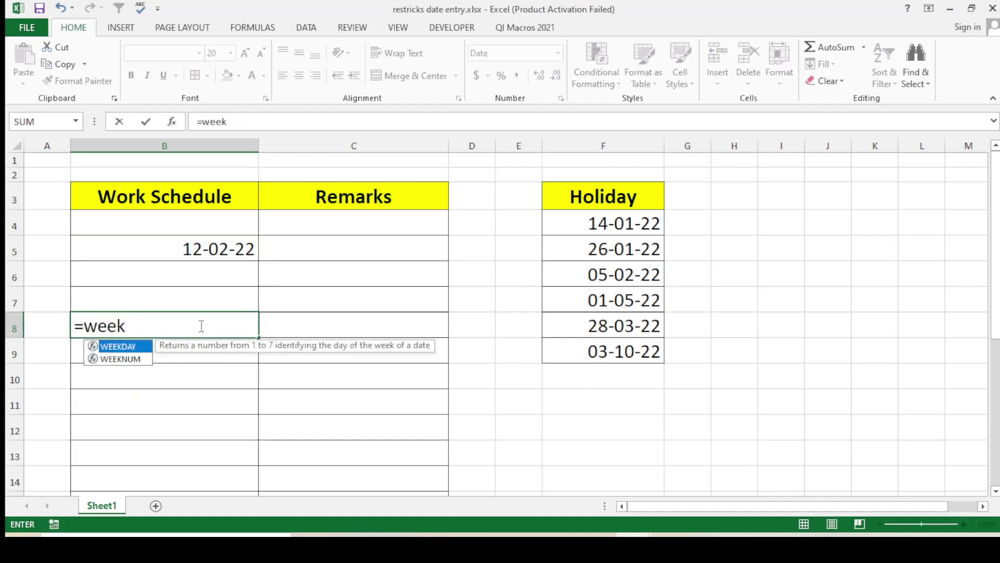
{"action": "double_click", "coordinate": [124, 347]}
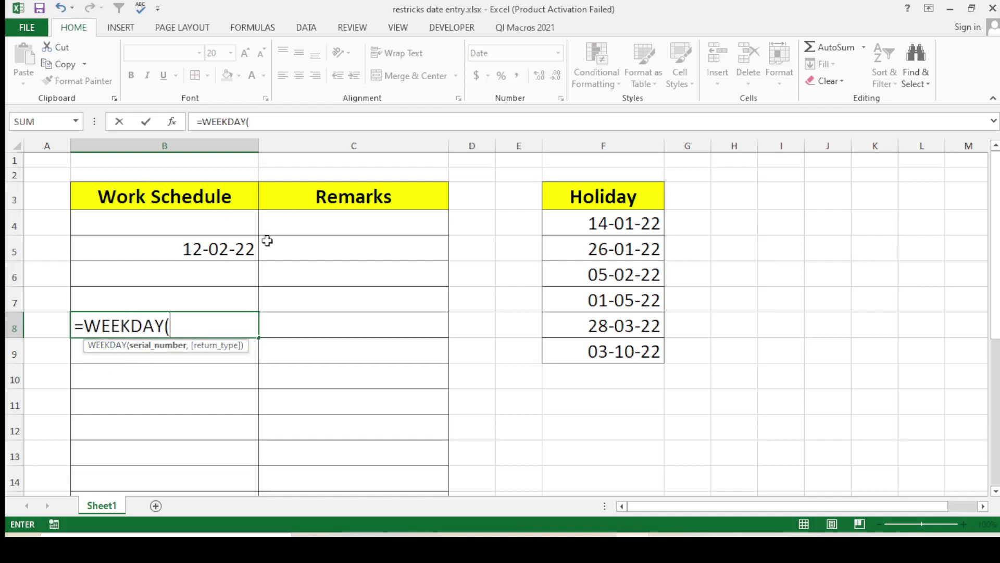
{"action": "left_click", "coordinate": [214, 248]}
{"action": "key", "text": "Return"}
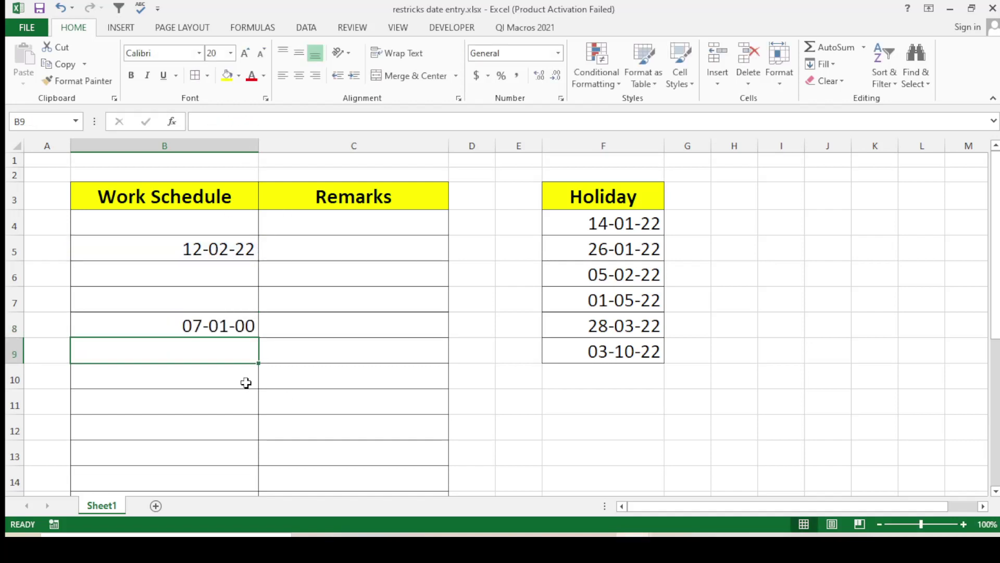
Step: Set B8's number format to General so it displays 7
{"action": "left_click", "coordinate": [212, 333]}
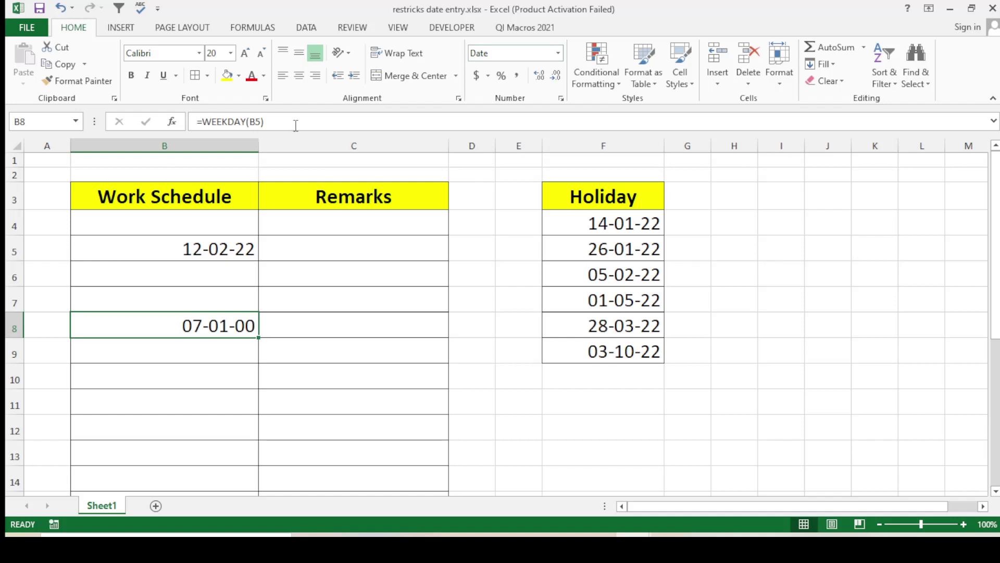
{"action": "left_click", "coordinate": [559, 52]}
{"action": "left_click", "coordinate": [521, 76]}
{"action": "left_click", "coordinate": [364, 371]}
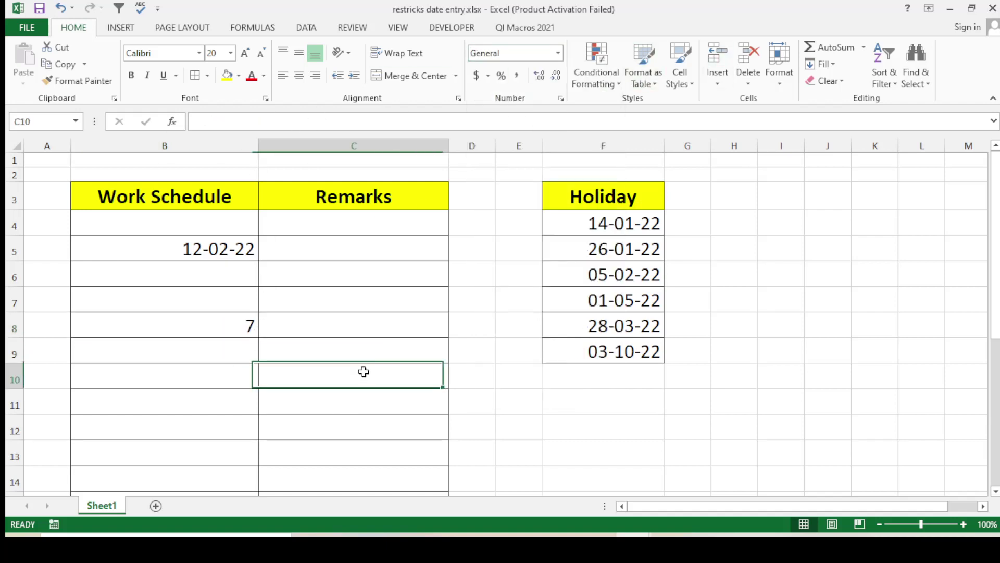
{"action": "left_click", "coordinate": [227, 330]}
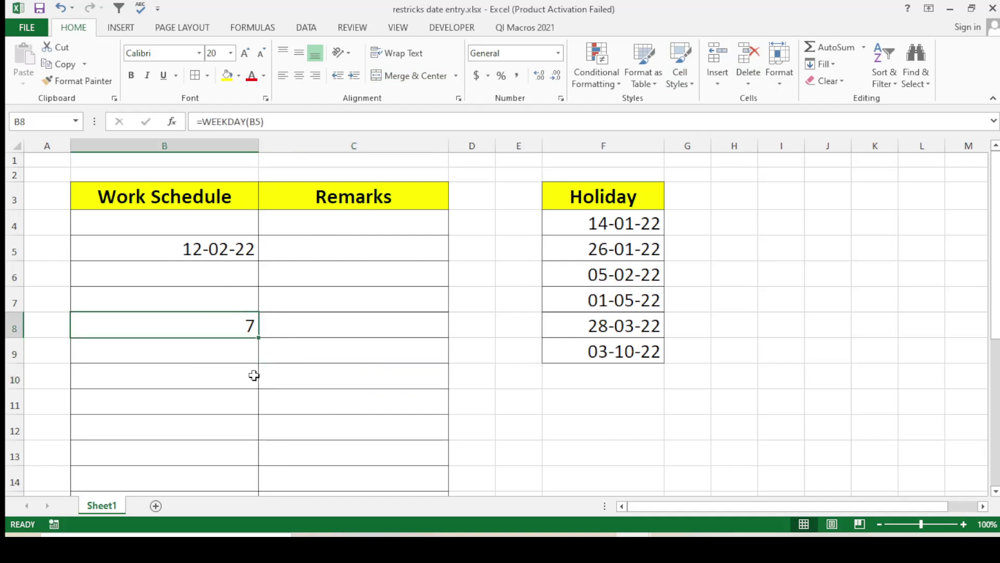
{"action": "left_click", "coordinate": [275, 422]}
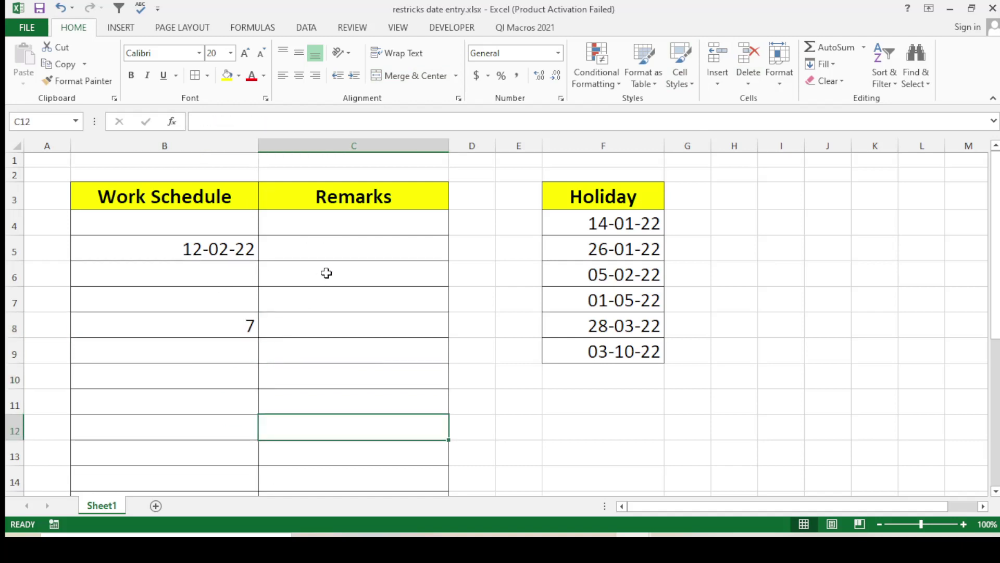
{"action": "left_click", "coordinate": [353, 250]}
Step: Enter =TEXT(B5,"dddd") in C5 so the Remarks cell shows Saturday
{"action": "type", "text": "="}
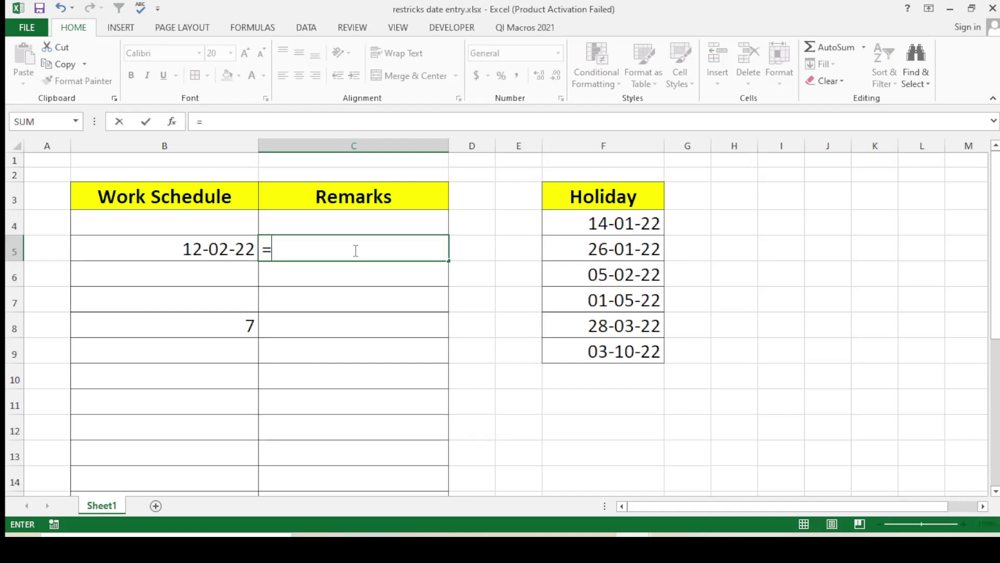
{"action": "type", "text": "text"}
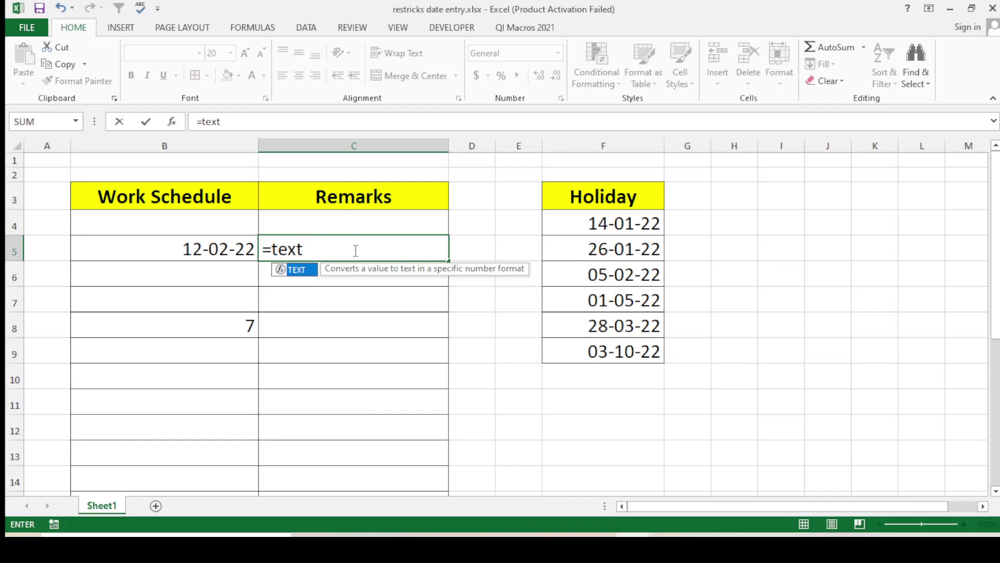
{"action": "double_click", "coordinate": [292, 270]}
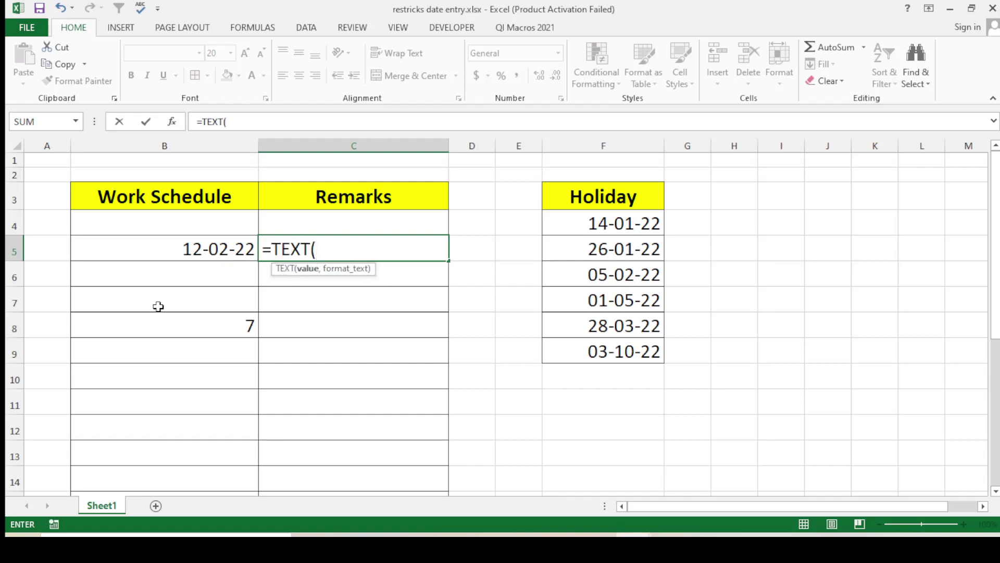
{"action": "left_click", "coordinate": [186, 250]}
{"action": "type", "text": ",\""}
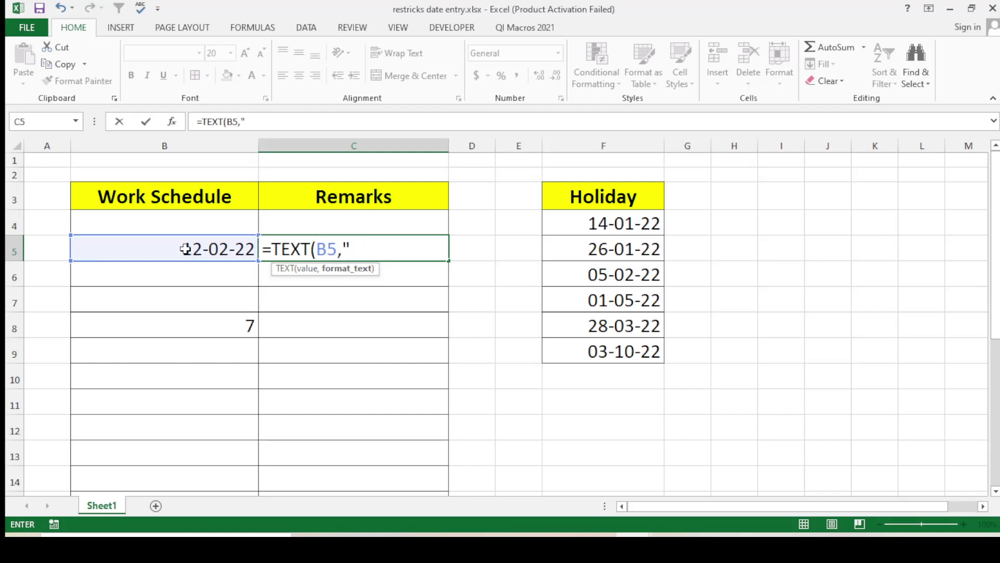
{"action": "type", "text": "dddd"}
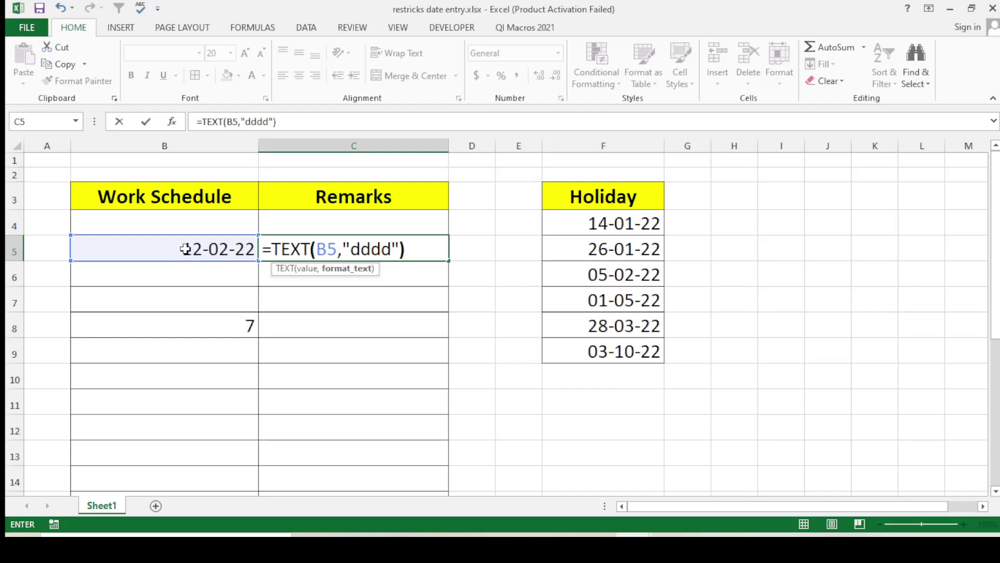
{"action": "key", "text": "Return"}
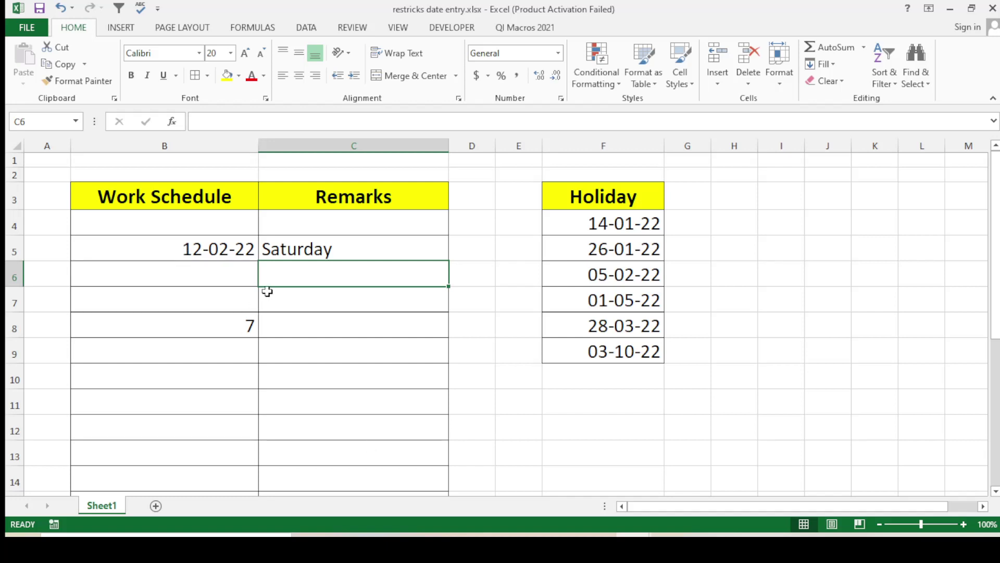
Step: Change the B5 date to 13-02-22 and check the C5 and B8 results
{"action": "left_click", "coordinate": [343, 240]}
{"action": "left_click", "coordinate": [204, 250]}
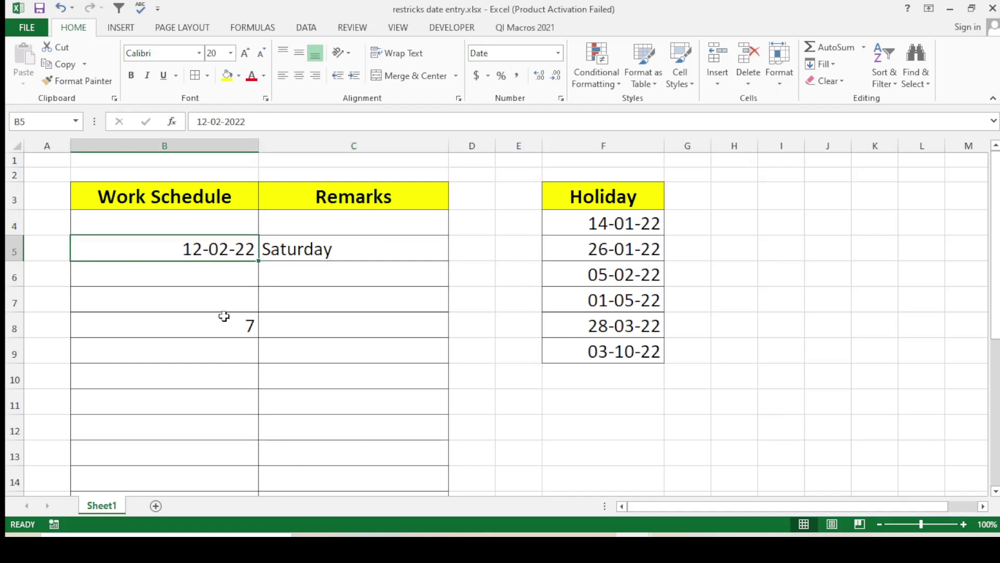
{"action": "left_click", "coordinate": [312, 248]}
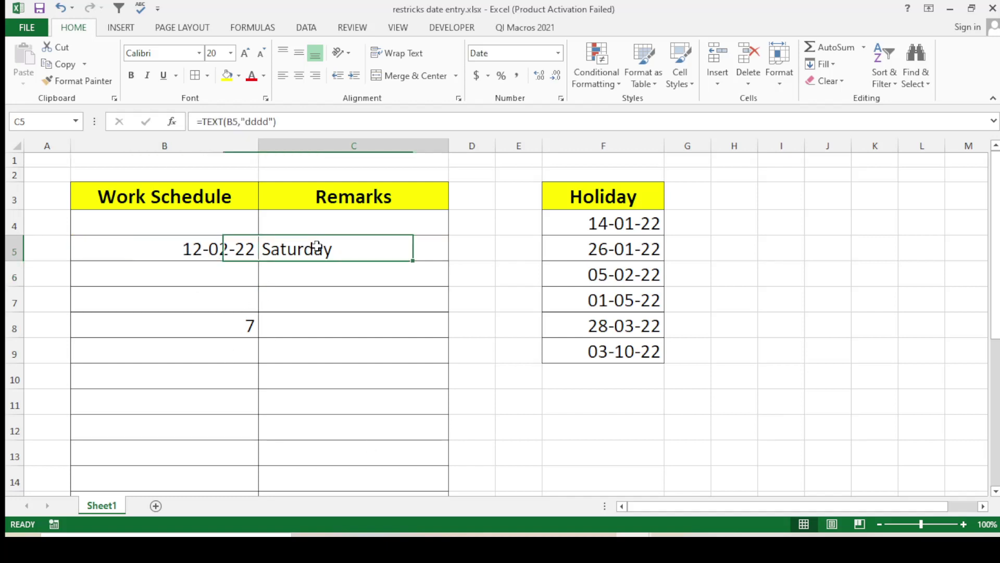
{"action": "left_click", "coordinate": [200, 332]}
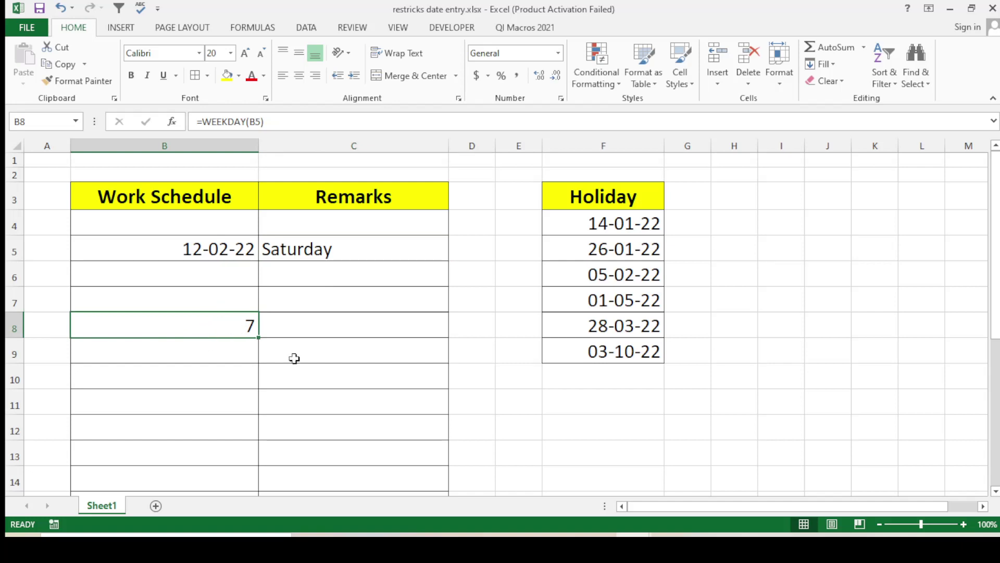
{"action": "double_click", "coordinate": [197, 246]}
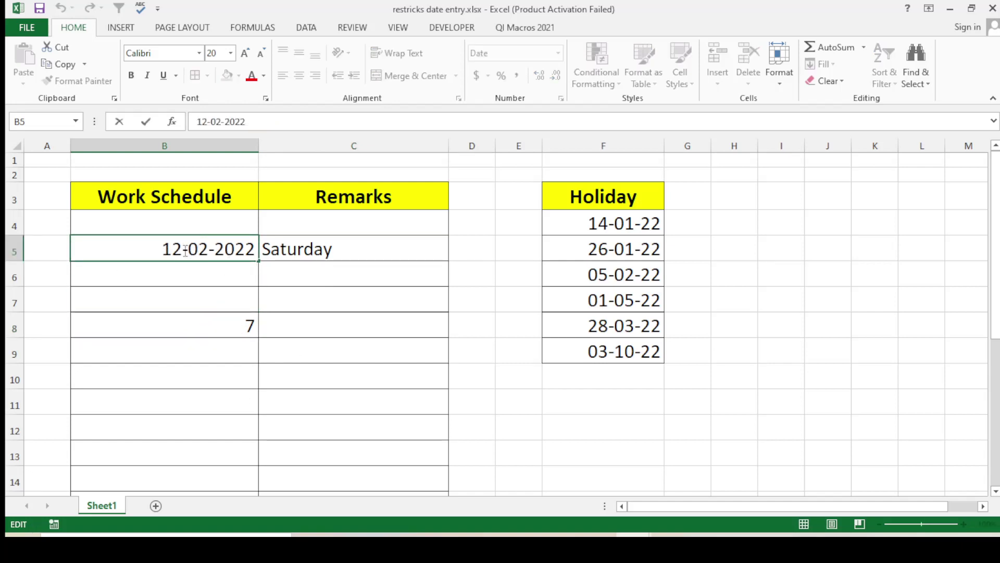
{"action": "key", "text": "BackSpace"}
{"action": "type", "text": "3"}
{"action": "key", "text": "Return"}
{"action": "left_click", "coordinate": [341, 249]}
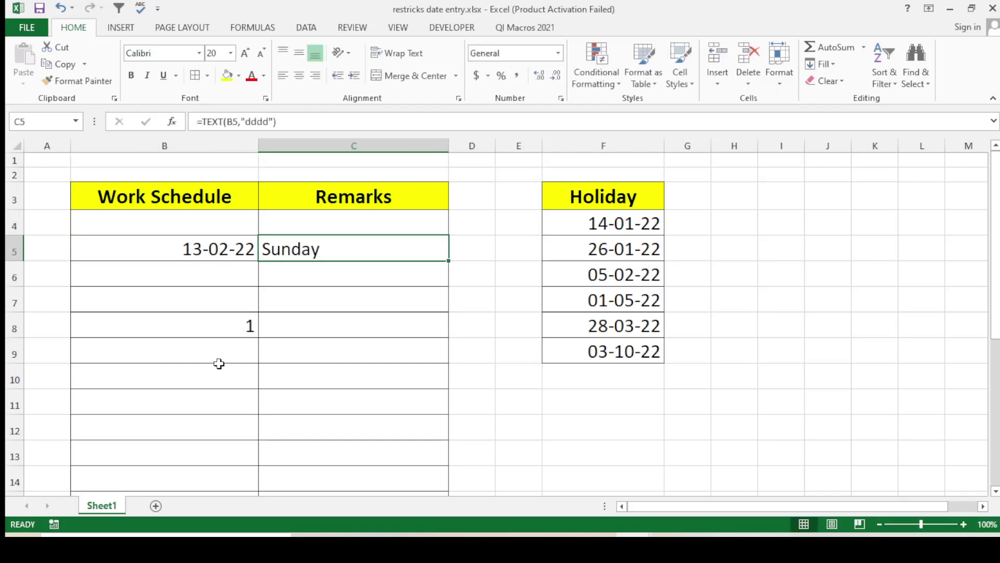
{"action": "left_click", "coordinate": [229, 321]}
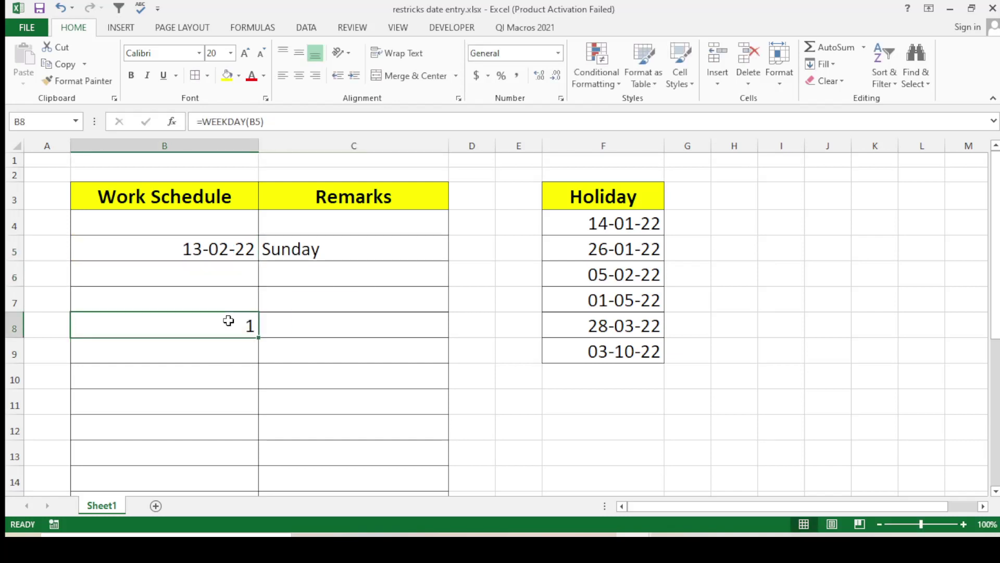
Step: Change the B5 date to 14-02-22 so C5 reads Monday and B8 shows 2
{"action": "double_click", "coordinate": [197, 246]}
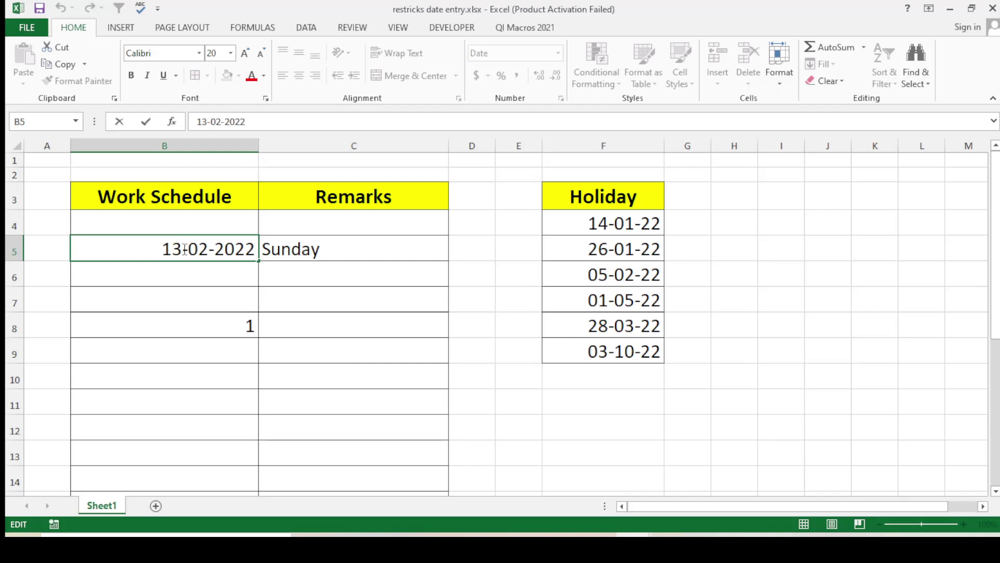
{"action": "key", "text": "Delete"}
{"action": "type", "text": "4"}
{"action": "key", "text": "Return"}
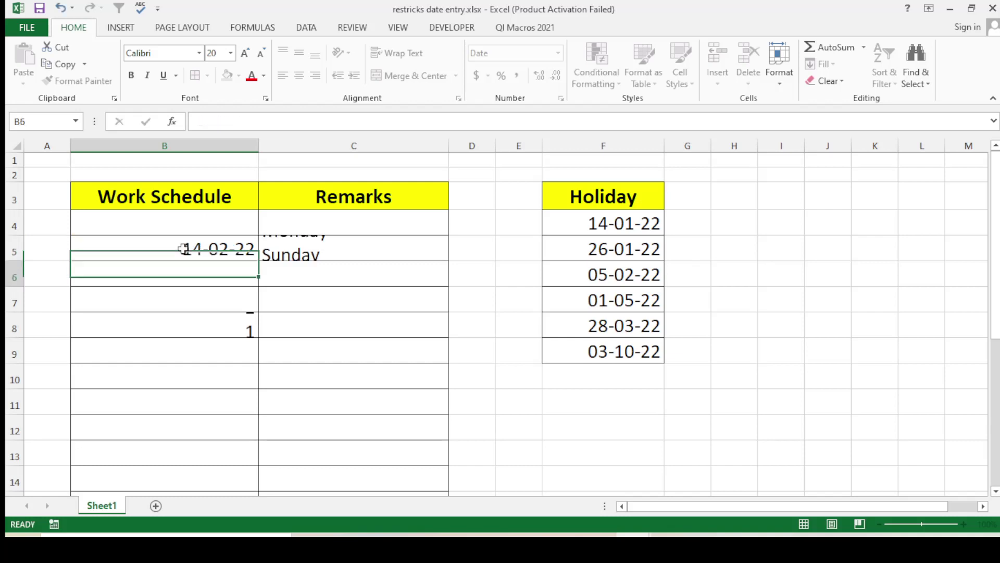
{"action": "key", "text": "Up"}
{"action": "key", "text": "Right"}
{"action": "left_click", "coordinate": [236, 325]}
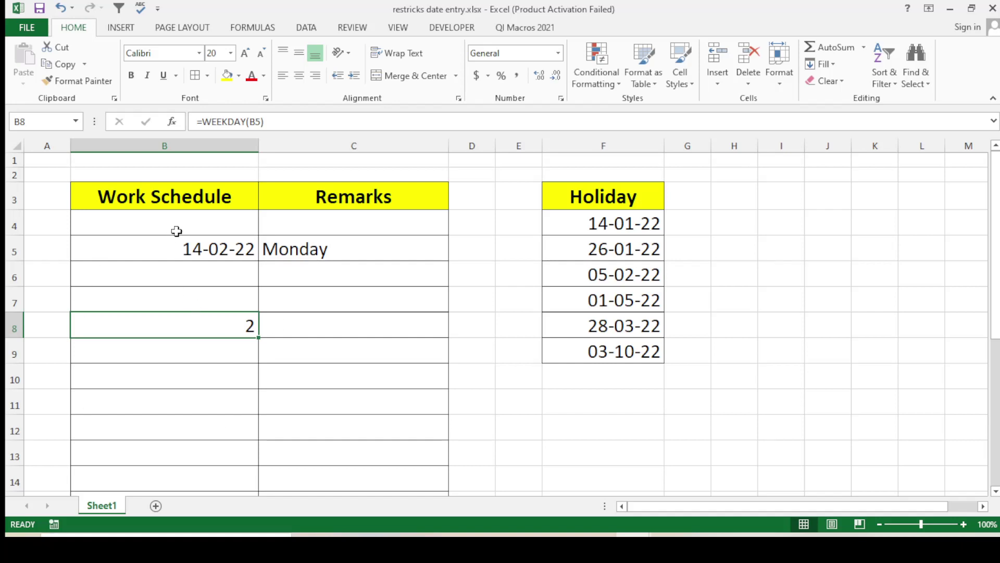
Step: Select the Work Schedule entry cells from B4 downward
{"action": "mouse_move", "coordinate": [176, 230]}
{"action": "left_mouse_down"}
{"action": "mouse_move", "coordinate": [298, 357]}
{"action": "mouse_move", "coordinate": [301, 474]}
{"action": "left_mouse_up"}
{"action": "left_click", "coordinate": [165, 344]}
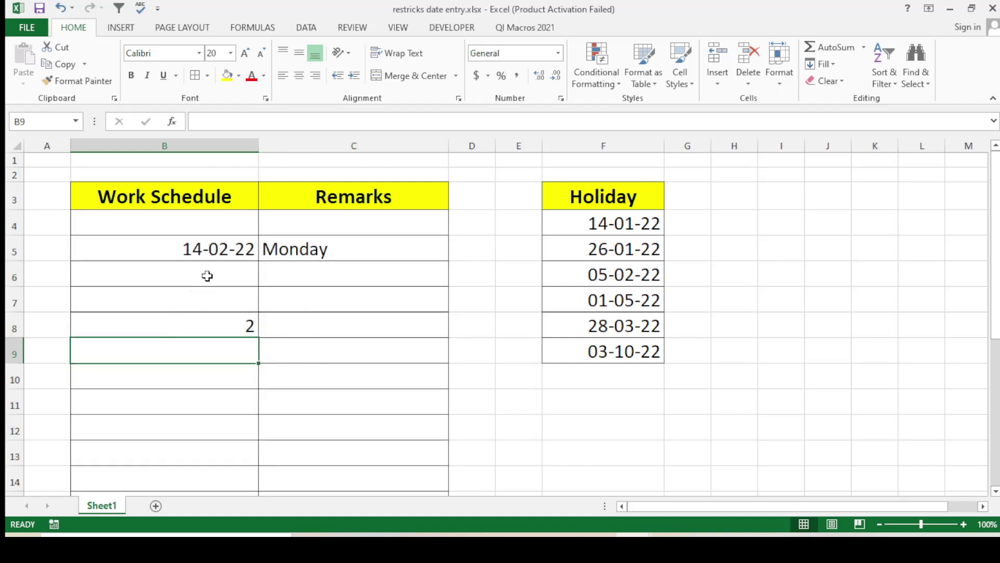
{"action": "left_click", "coordinate": [212, 223]}
{"action": "mouse_move", "coordinate": [211, 223]}
{"action": "left_mouse_down"}
{"action": "mouse_move", "coordinate": [222, 487]}
{"action": "mouse_move", "coordinate": [223, 473]}
{"action": "left_mouse_up"}
{"action": "scroll", "coordinate": [210, 393], "scroll_direction": "up", "scroll_amount": 4}
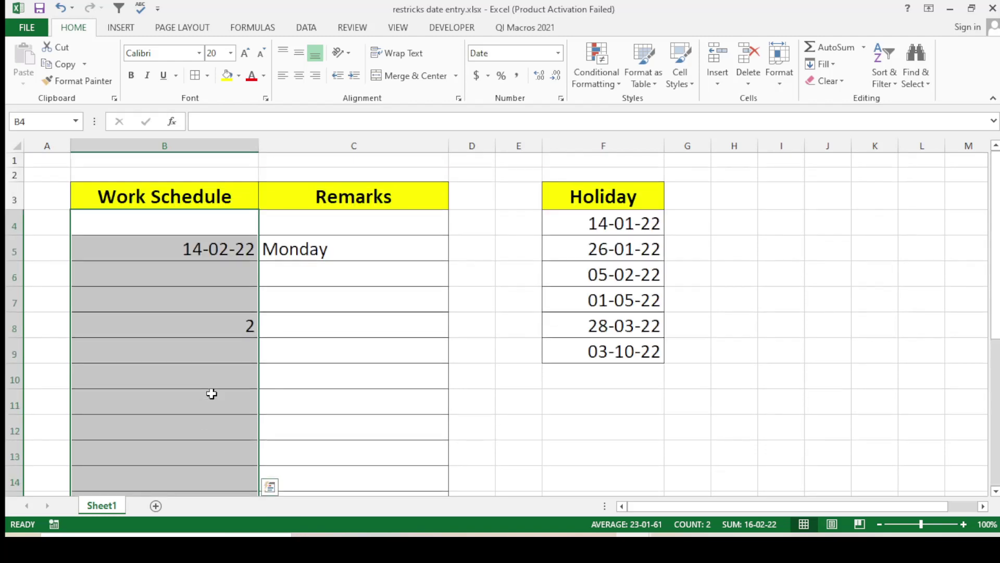
{"action": "left_click", "coordinate": [250, 371]}
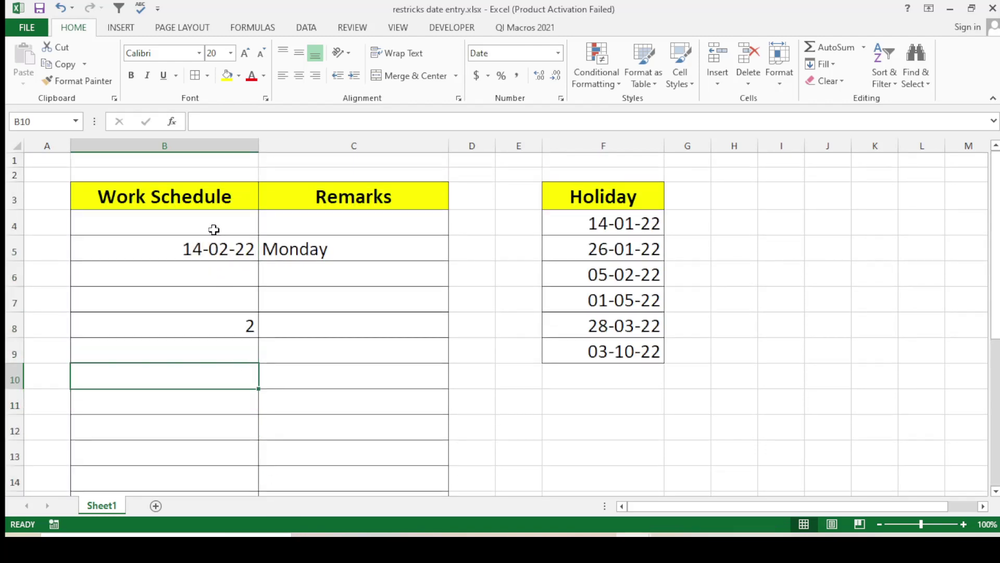
{"action": "mouse_move", "coordinate": [214, 228]}
{"action": "left_mouse_down"}
{"action": "mouse_move", "coordinate": [247, 398]}
{"action": "mouse_move", "coordinate": [213, 447]}
{"action": "left_mouse_up"}
{"action": "scroll", "coordinate": [205, 437], "scroll_direction": "up", "scroll_amount": 4}
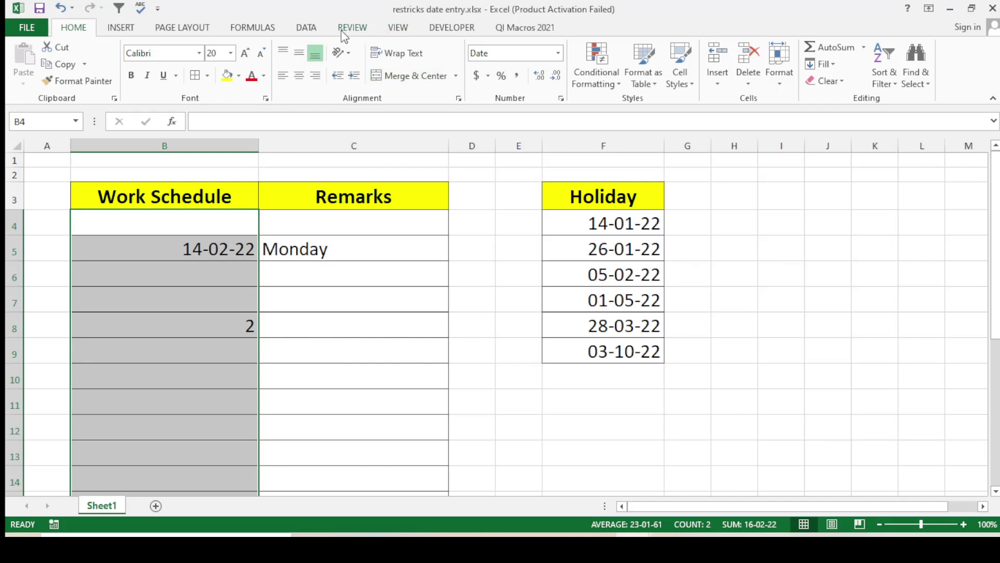
Step: Open Data Validation for the selection and set Allow to Custom
{"action": "left_click", "coordinate": [307, 28]}
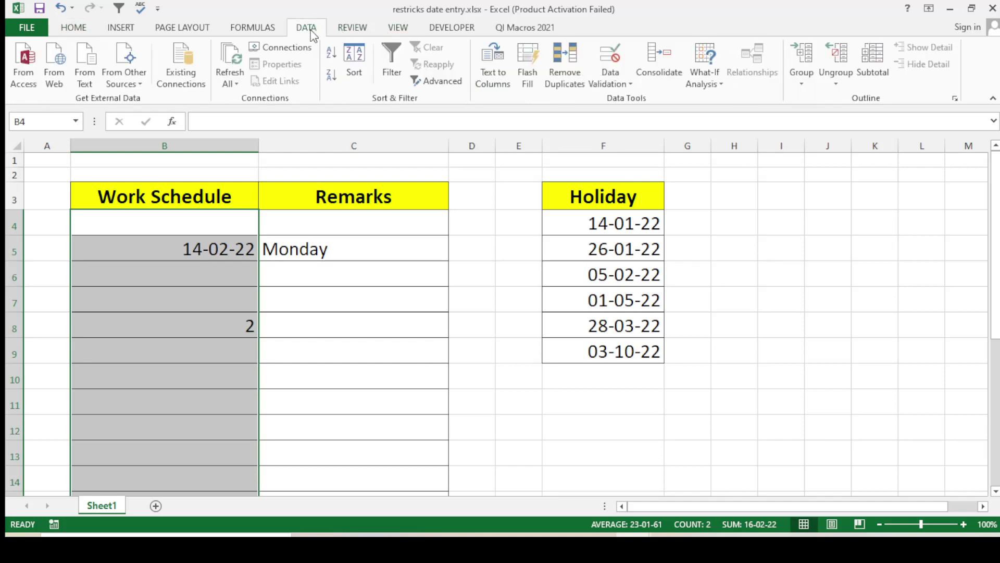
{"action": "left_click", "coordinate": [626, 84]}
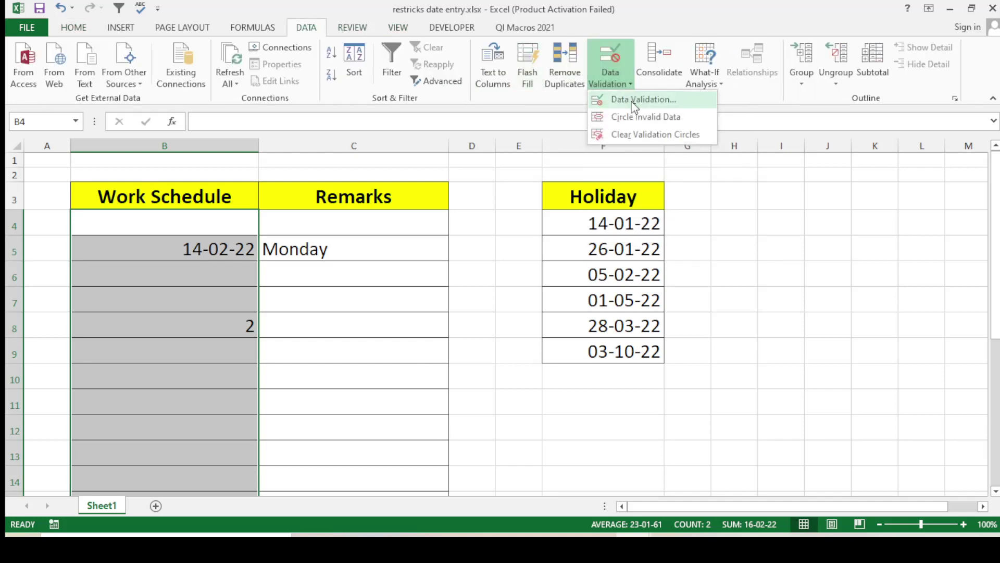
{"action": "left_click", "coordinate": [635, 102]}
{"action": "mouse_move", "coordinate": [443, 109]}
{"action": "left_mouse_down"}
{"action": "mouse_move", "coordinate": [420, 213]}
{"action": "mouse_move", "coordinate": [458, 161]}
{"action": "mouse_move", "coordinate": [497, 143]}
{"action": "left_mouse_up"}
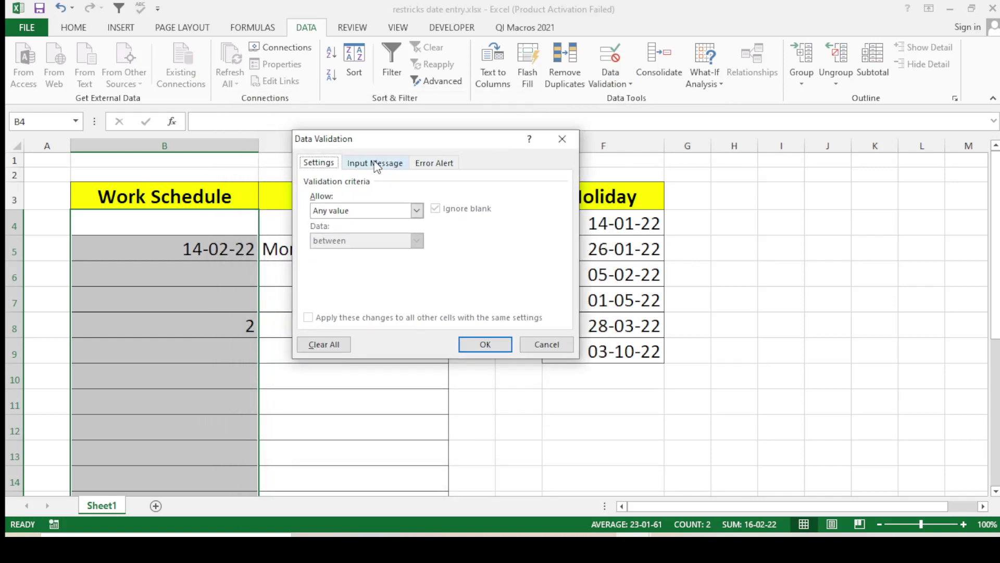
{"action": "left_click", "coordinate": [353, 211]}
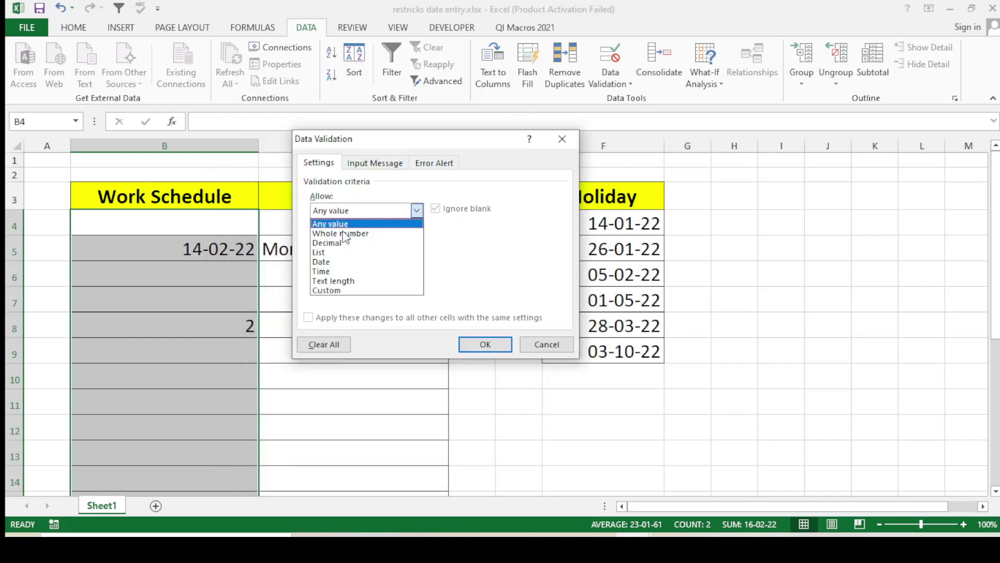
{"action": "left_click", "coordinate": [328, 290]}
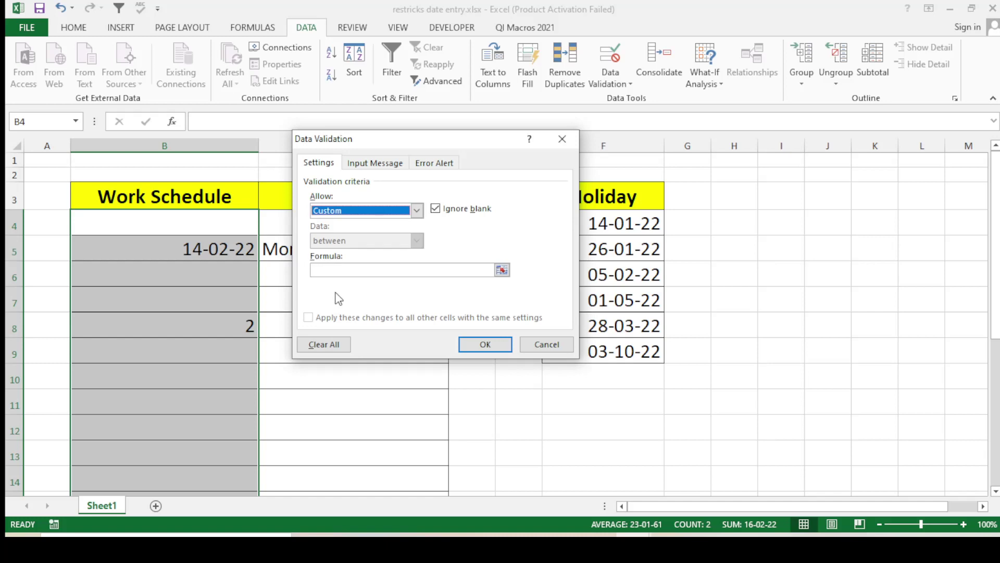
Step: Enter the validation formula =and(weekday(B4)<>1,weekday(B4)<>7) and go to Error Alert
{"action": "left_click", "coordinate": [344, 271]}
{"action": "type", "text": "=and(weekday("}
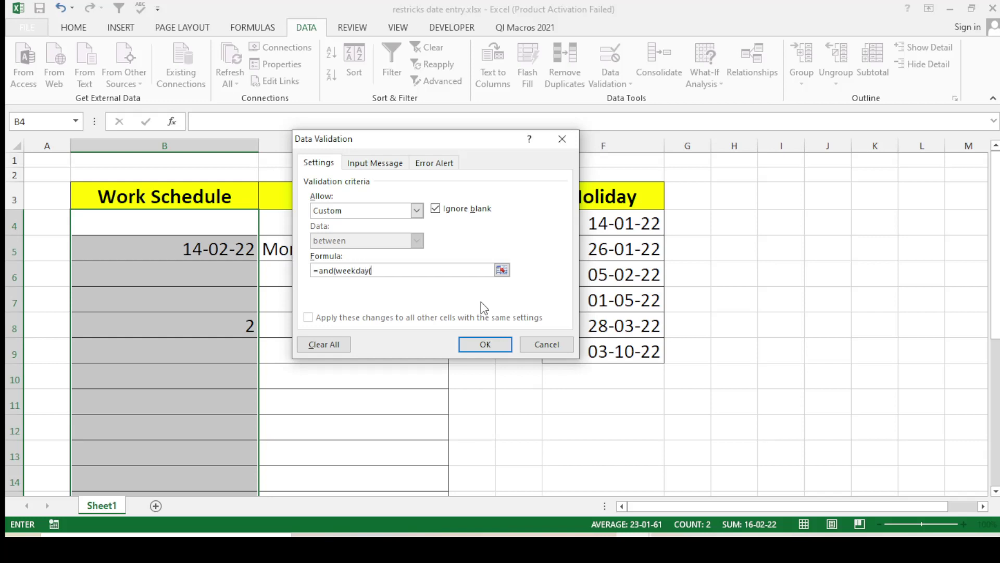
{"action": "left_click", "coordinate": [150, 230]}
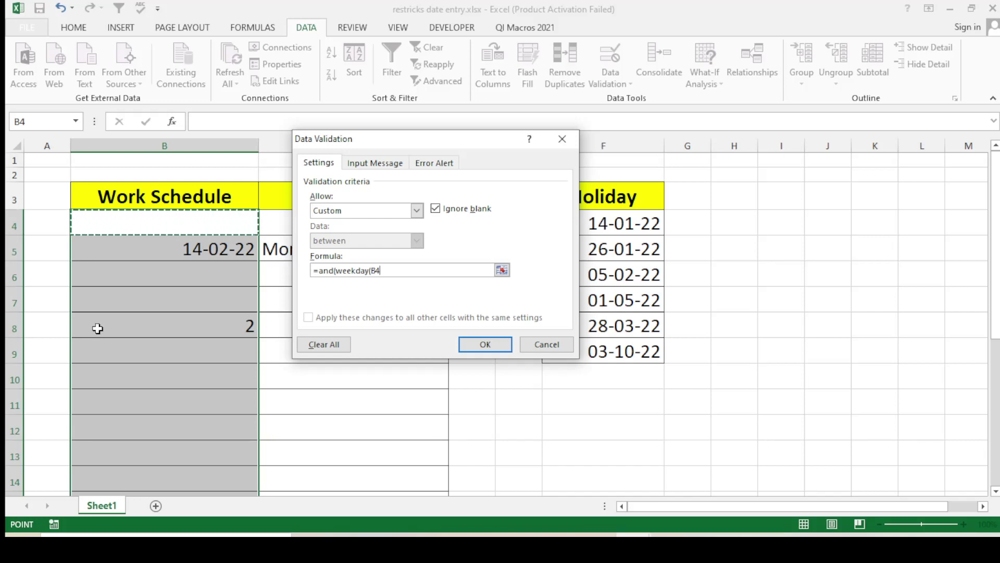
{"action": "type", "text": ")<>1,weekday("}
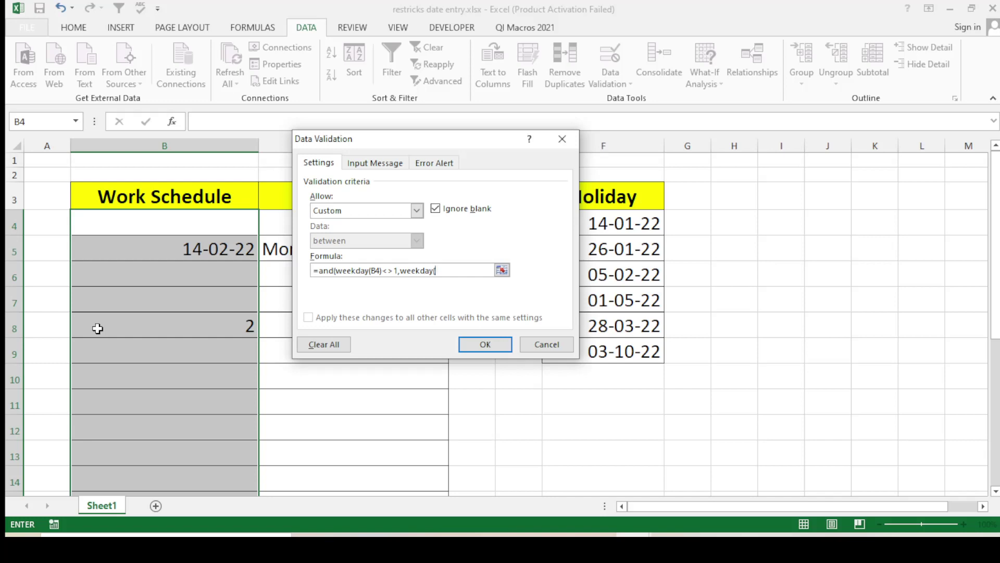
{"action": "left_click", "coordinate": [177, 226]}
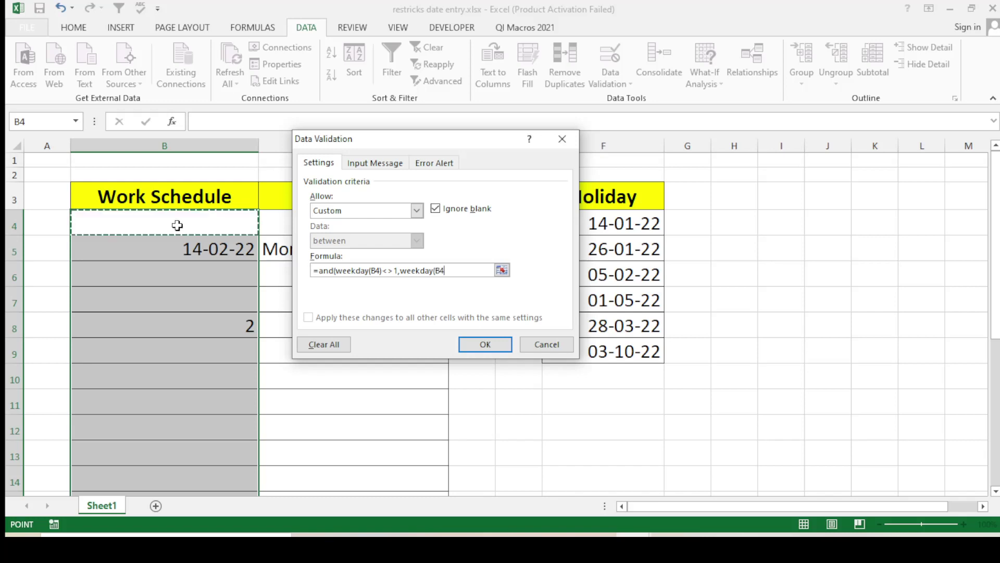
{"action": "type", "text": ")<>7"}
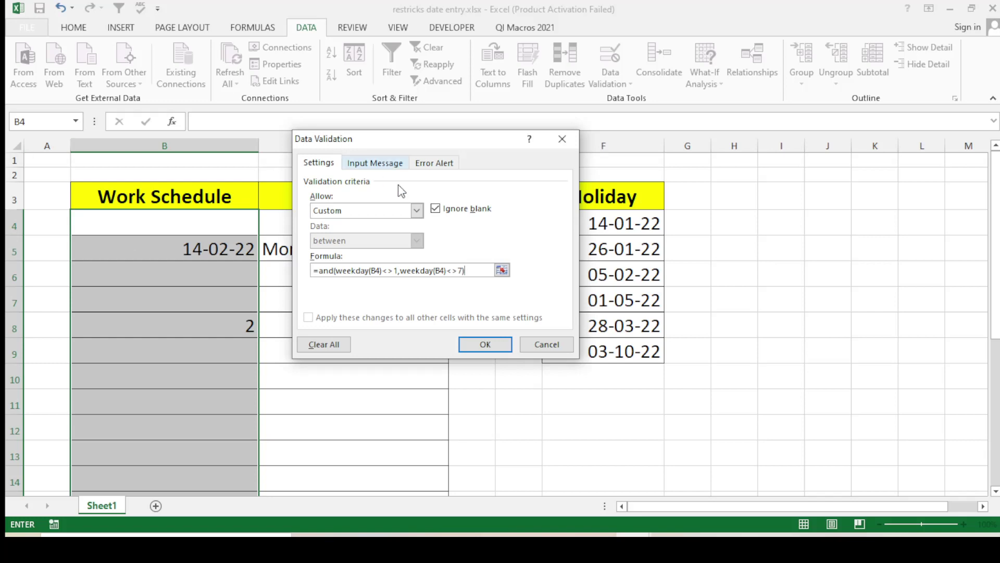
{"action": "left_click", "coordinate": [435, 162]}
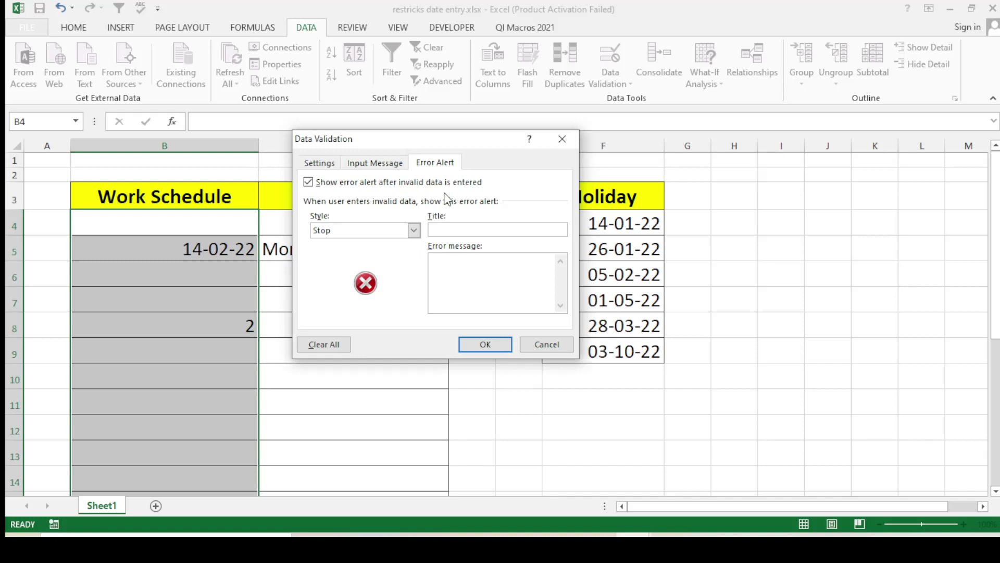
Step: Set the error message to 'holiday' and apply the validation rule
{"action": "left_click", "coordinate": [493, 288]}
{"action": "left_click", "coordinate": [484, 344]}
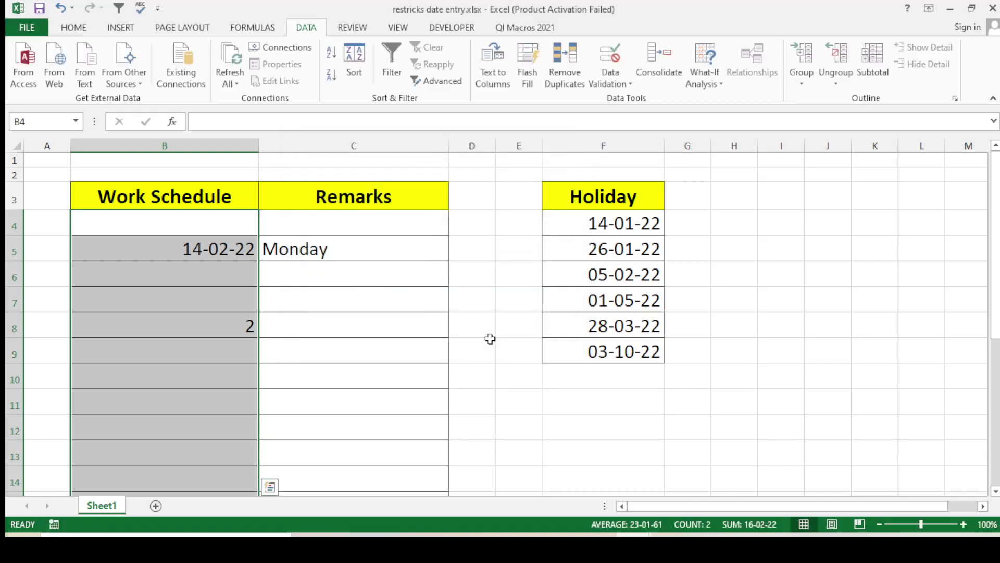
{"action": "left_click", "coordinate": [223, 268]}
{"action": "left_click", "coordinate": [297, 328]}
{"action": "scroll", "coordinate": [304, 346], "scroll_direction": "down", "scroll_amount": 1}
{"action": "scroll", "coordinate": [224, 292], "scroll_direction": "up", "scroll_amount": 1}
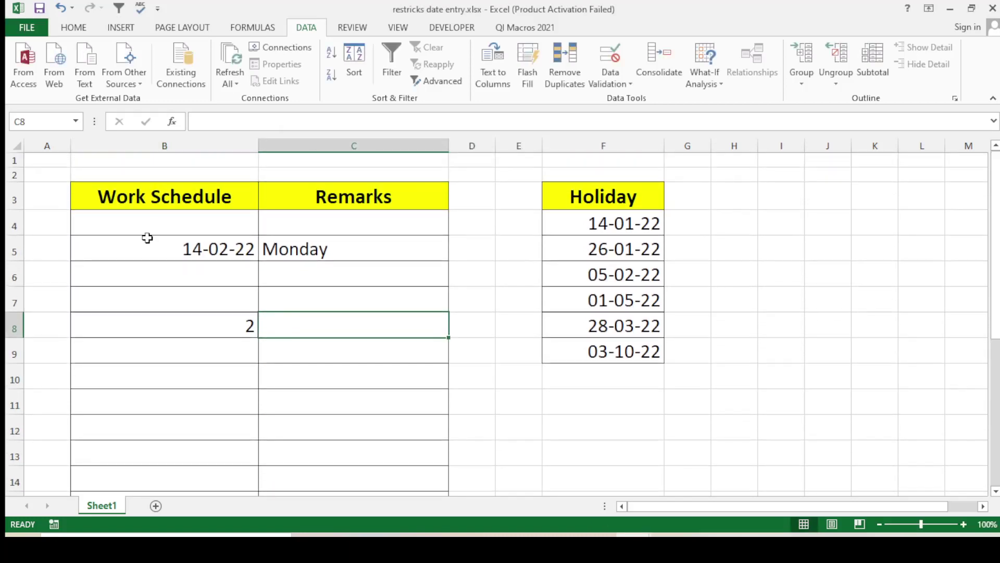
{"action": "left_click", "coordinate": [199, 230]}
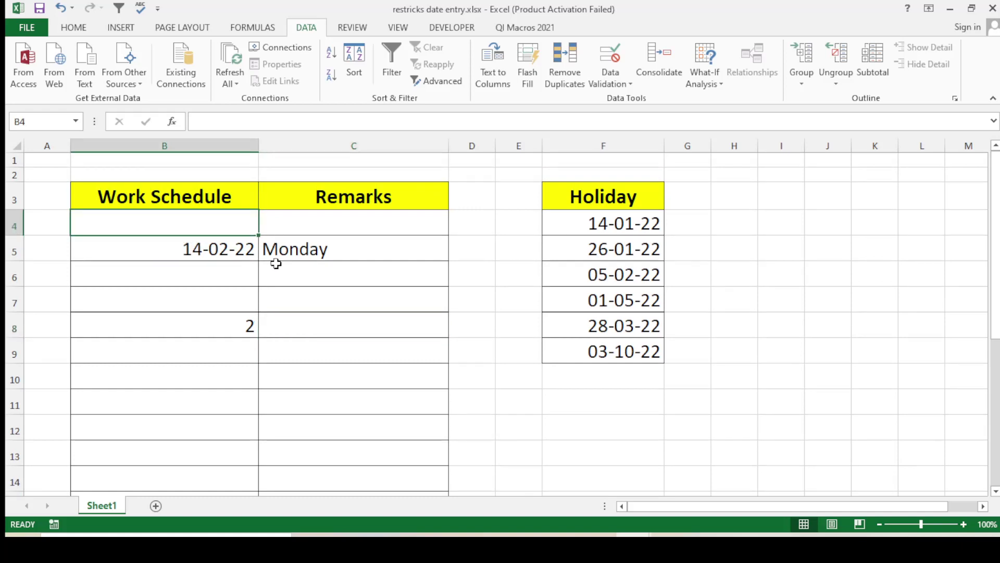
{"action": "type", "text": "13"}
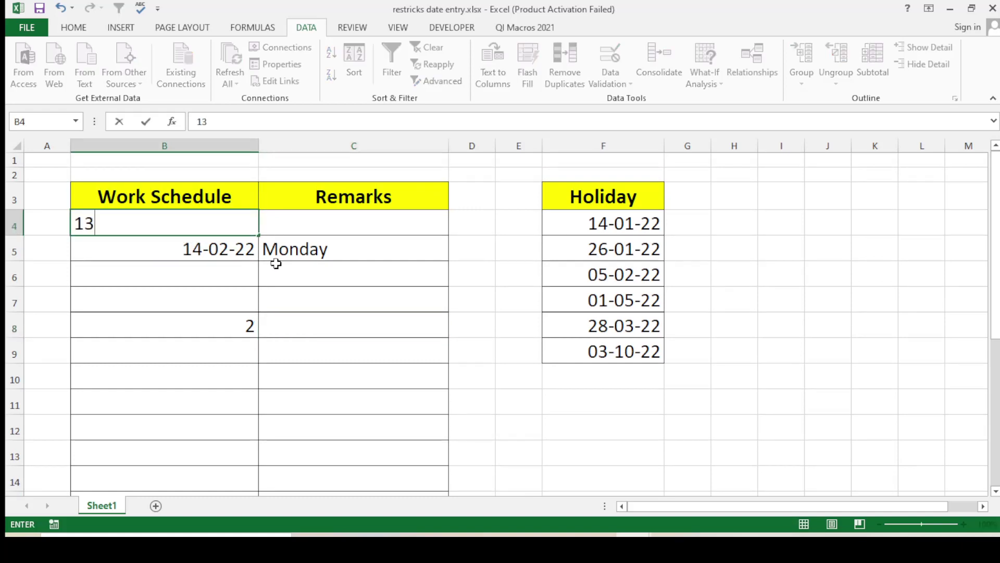
{"action": "type", "text": "-2-2022"}
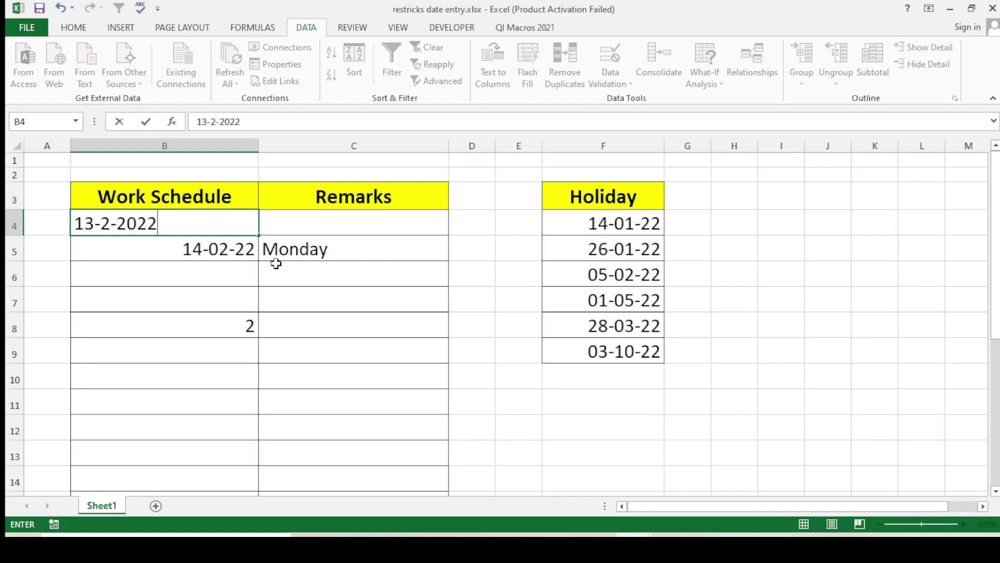
{"action": "key", "text": "Return"}
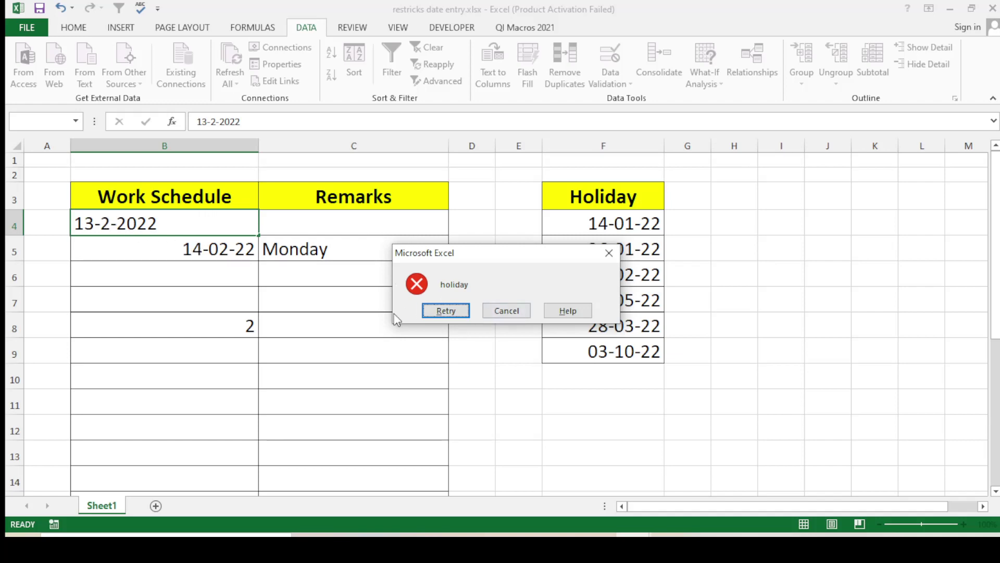
{"action": "left_click", "coordinate": [507, 311]}
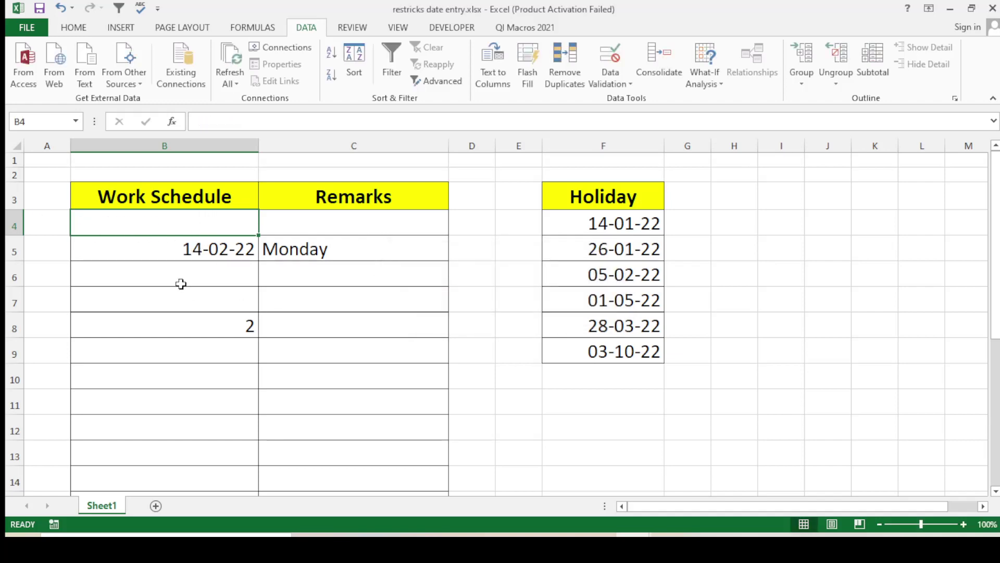
{"action": "left_click", "coordinate": [182, 284]}
{"action": "left_click", "coordinate": [195, 385]}
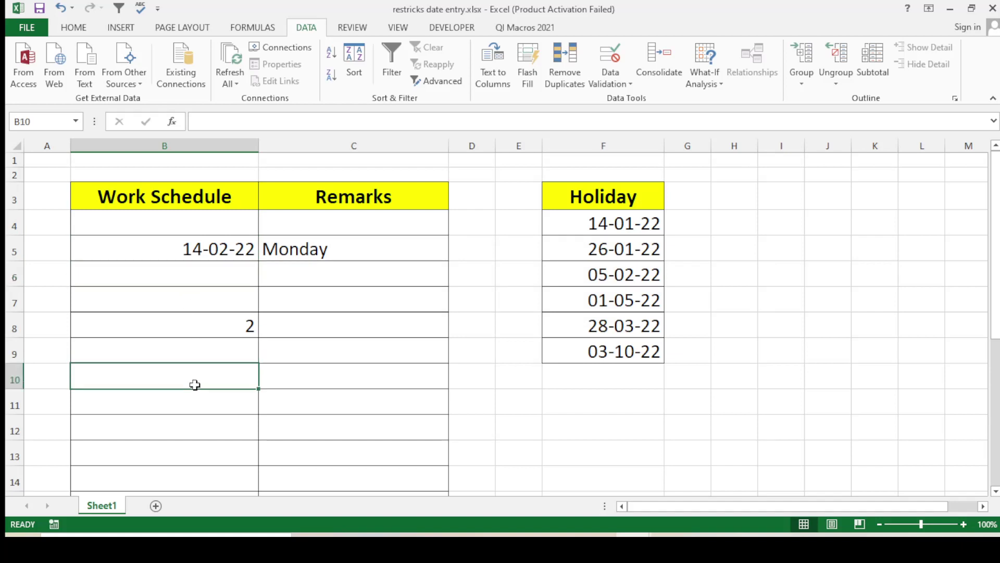
{"action": "type", "text": "1"}
{"action": "type", "text": "2-2-2"}
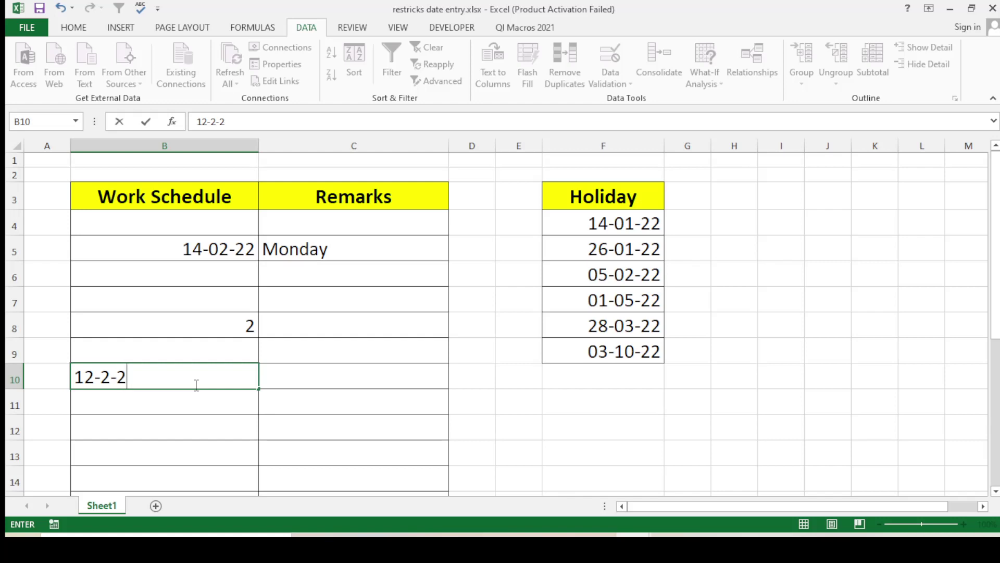
{"action": "type", "text": "022"}
{"action": "key", "text": "Return"}
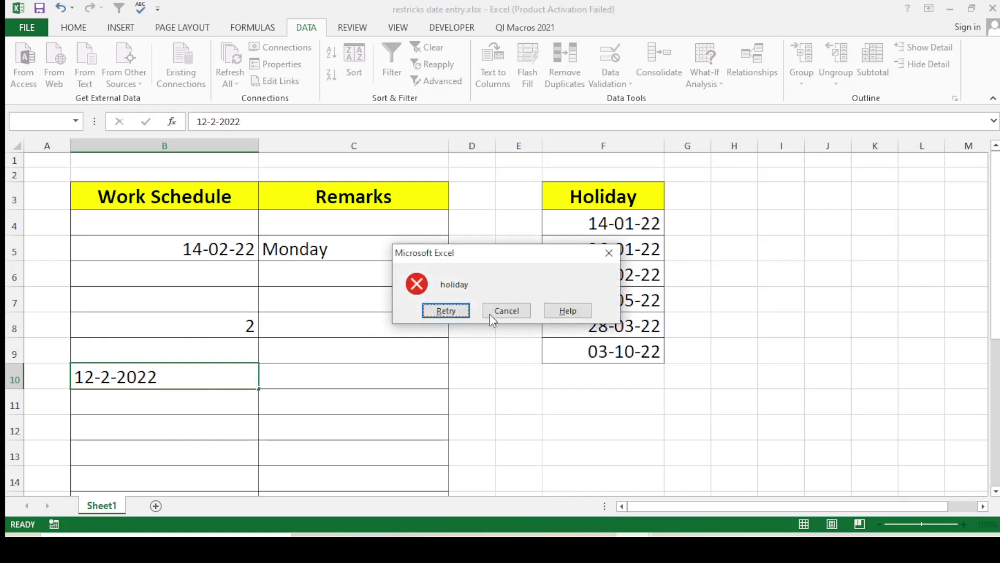
{"action": "left_click", "coordinate": [494, 307]}
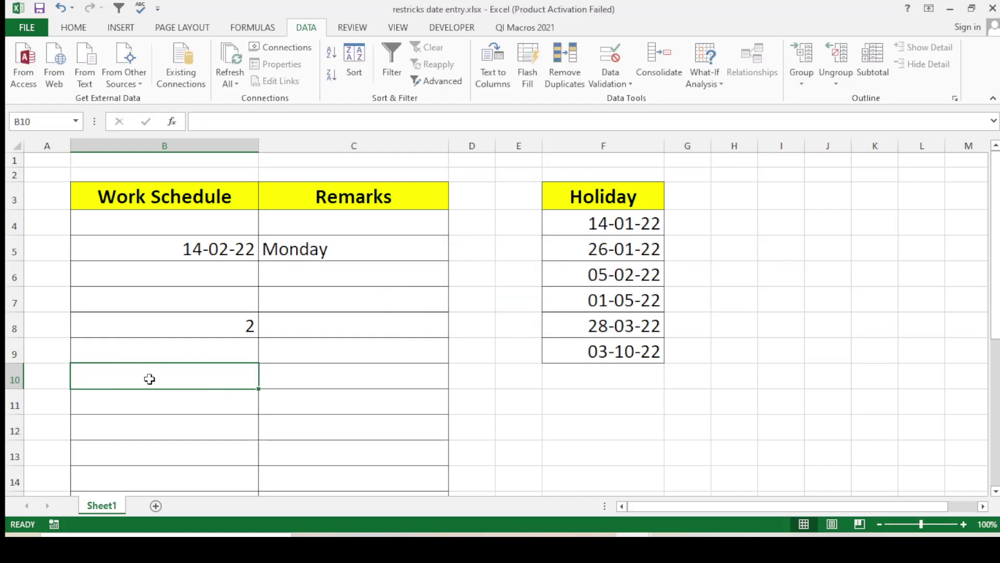
{"action": "type", "text": "11-2"}
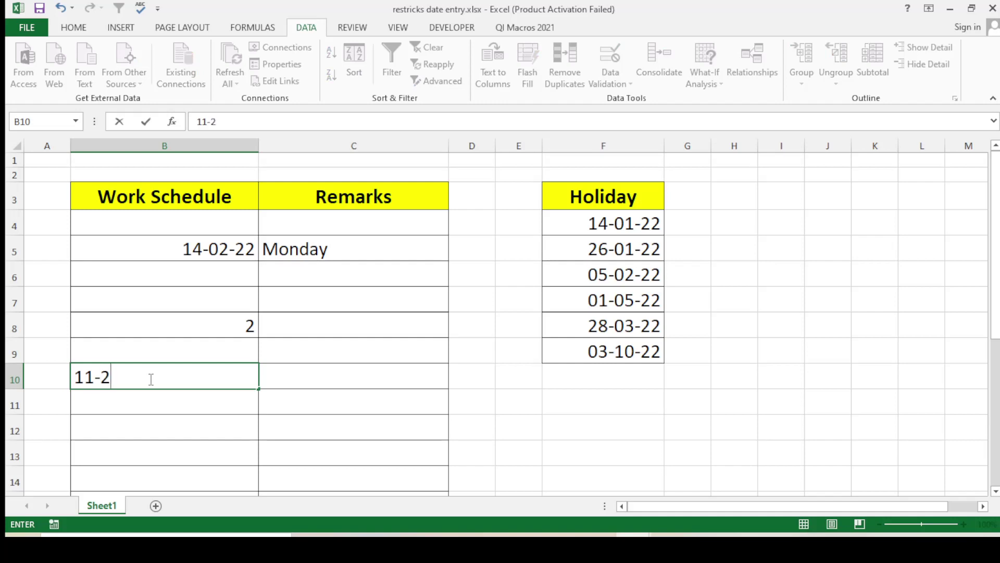
{"action": "type", "text": "-2022"}
{"action": "key", "text": "Return"}
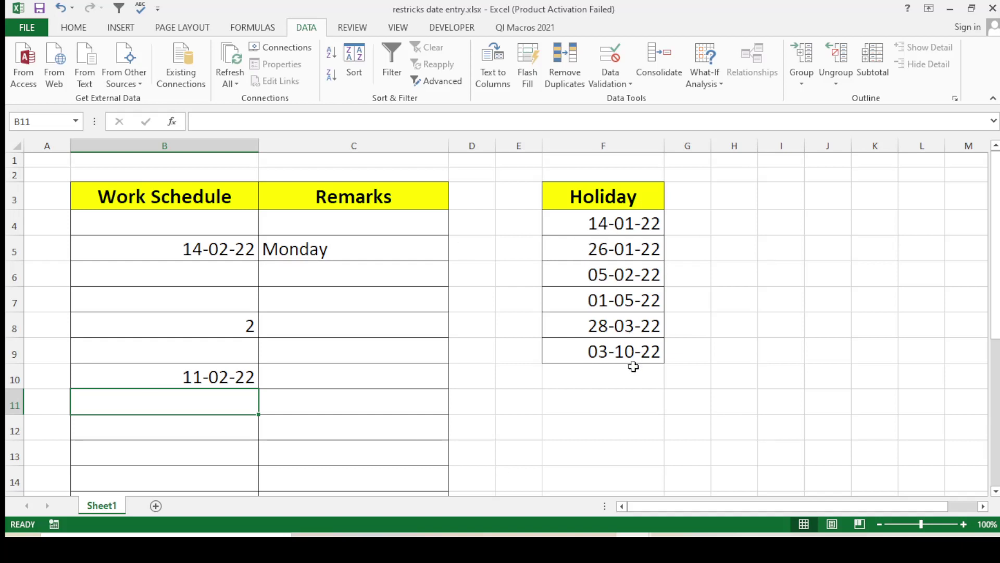
{"action": "left_click", "coordinate": [227, 344]}
{"action": "type", "text": "14-1-"}
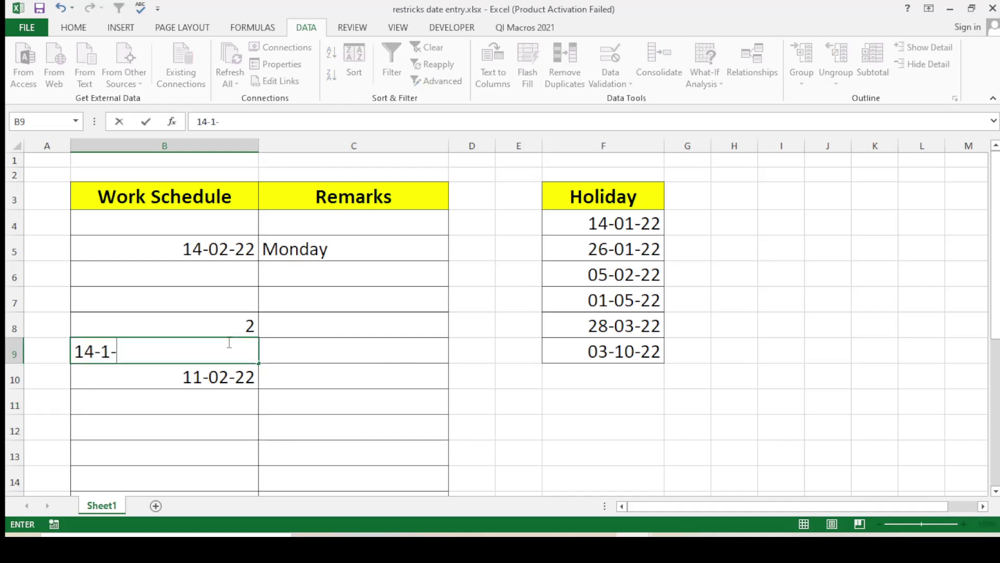
{"action": "type", "text": "2022"}
{"action": "key", "text": "Return"}
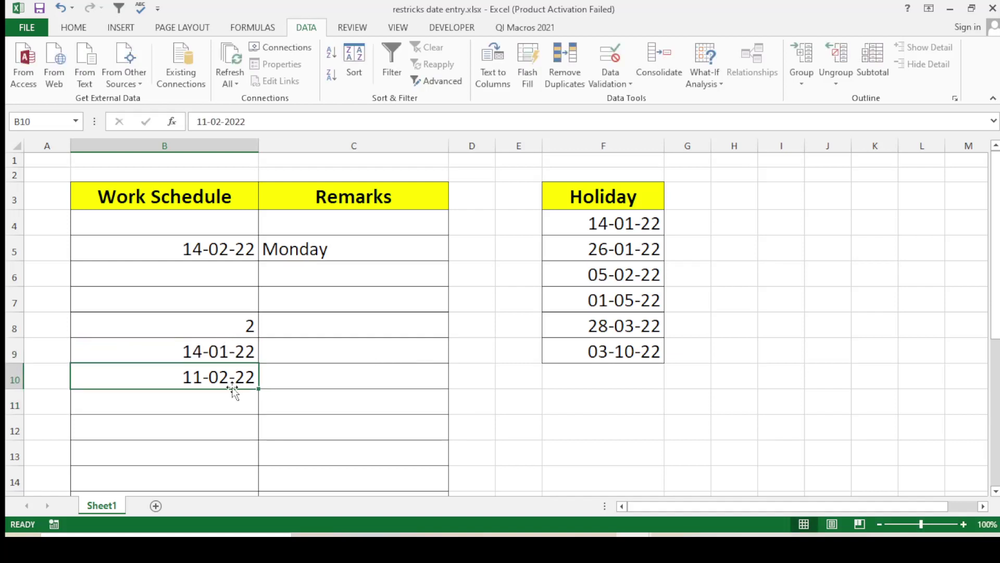
{"action": "left_click", "coordinate": [231, 352]}
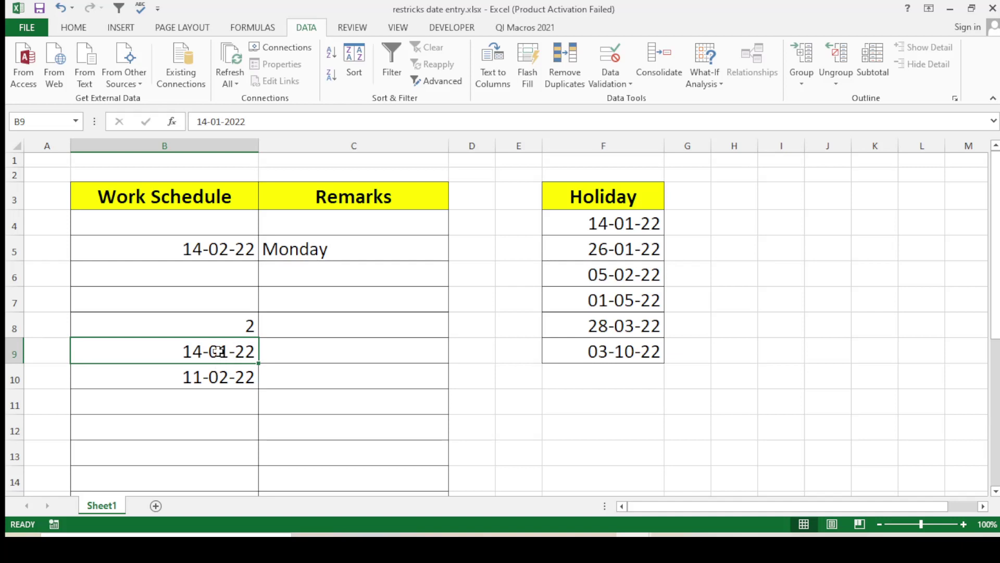
{"action": "key", "text": "Delete"}
{"action": "left_click", "coordinate": [247, 400]}
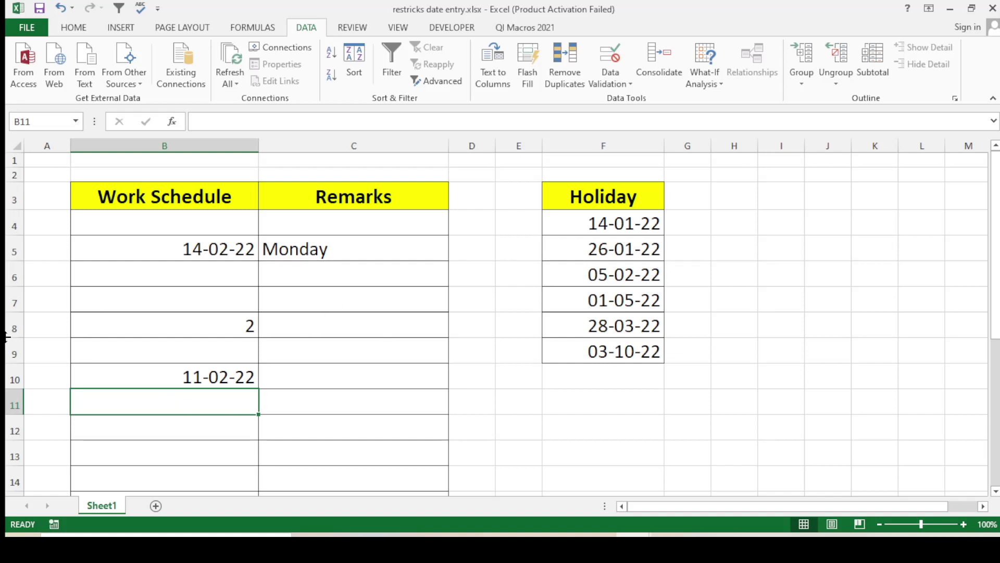
{"action": "mouse_move", "coordinate": [192, 229]}
{"action": "left_mouse_down"}
{"action": "mouse_move", "coordinate": [190, 514]}
{"action": "mouse_move", "coordinate": [181, 462]}
{"action": "left_mouse_up"}
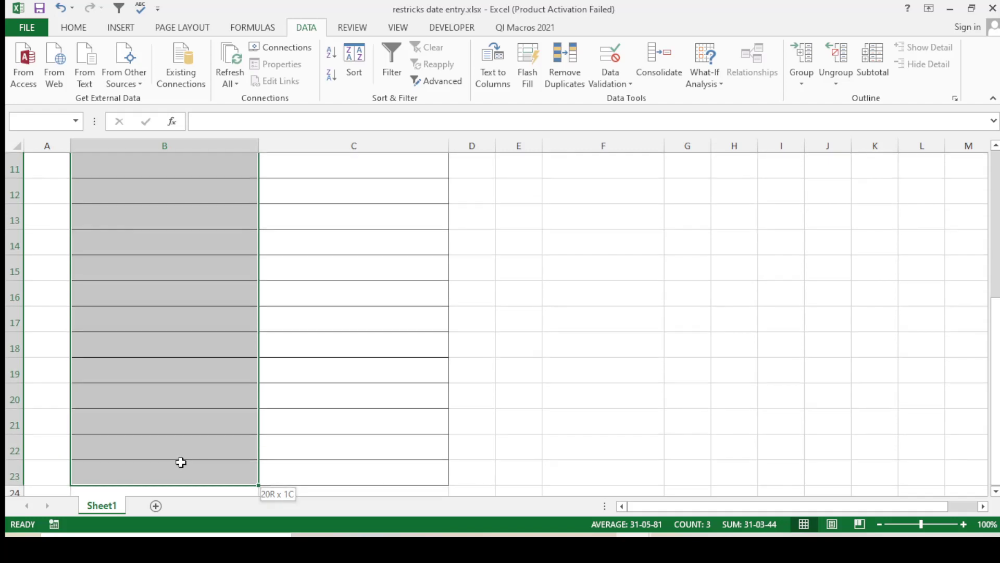
{"action": "scroll", "coordinate": [166, 417], "scroll_direction": "up", "scroll_amount": 4}
{"action": "left_click", "coordinate": [312, 351]}
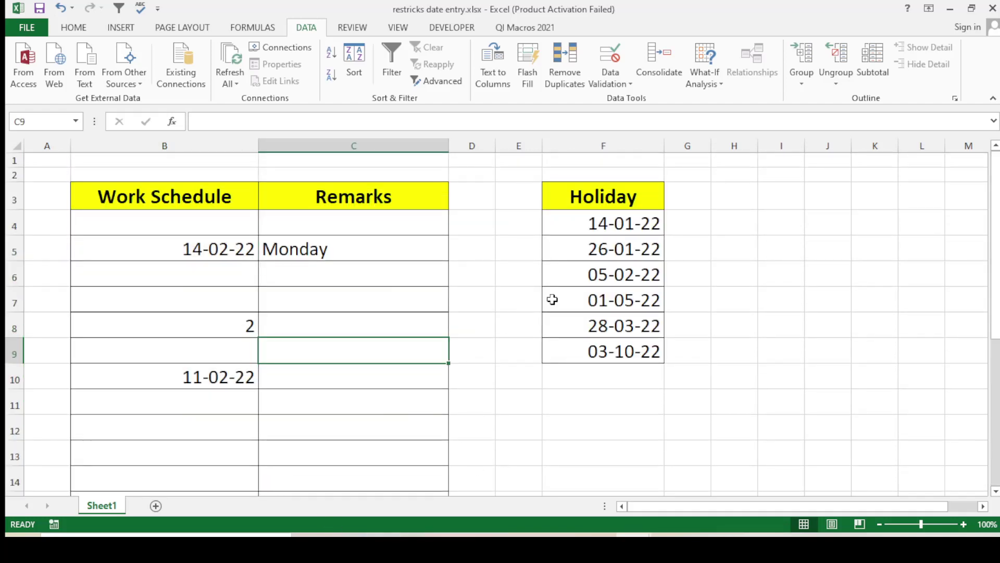
{"action": "left_click", "coordinate": [427, 370]}
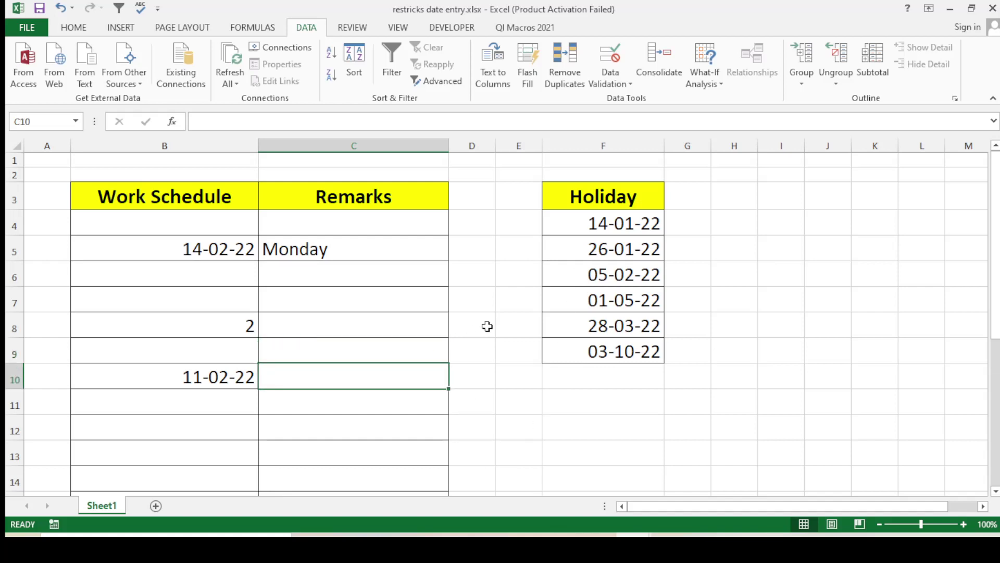
{"action": "left_click", "coordinate": [591, 407]}
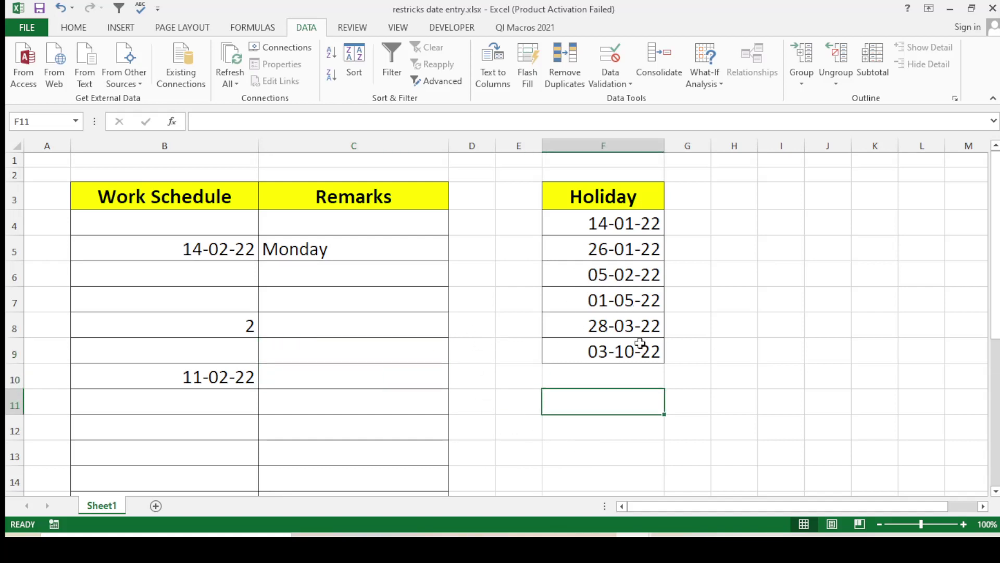
{"action": "left_click", "coordinate": [373, 372]}
{"action": "left_click", "coordinate": [499, 436]}
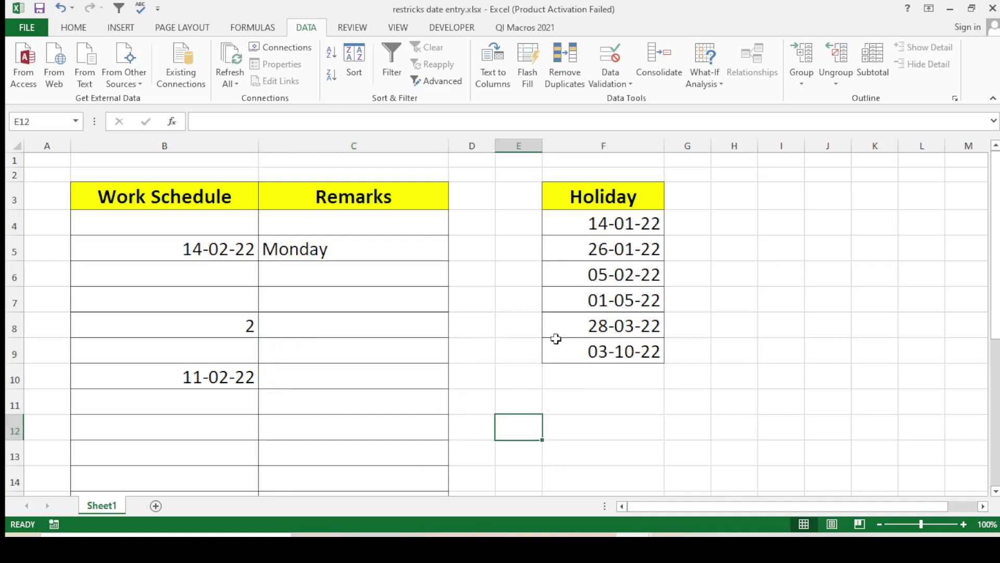
Step: Define the name 'data' for the Holiday dates F4:F9
{"action": "left_click_drag", "start_coordinate": [575, 223], "coordinate": [564, 352]}
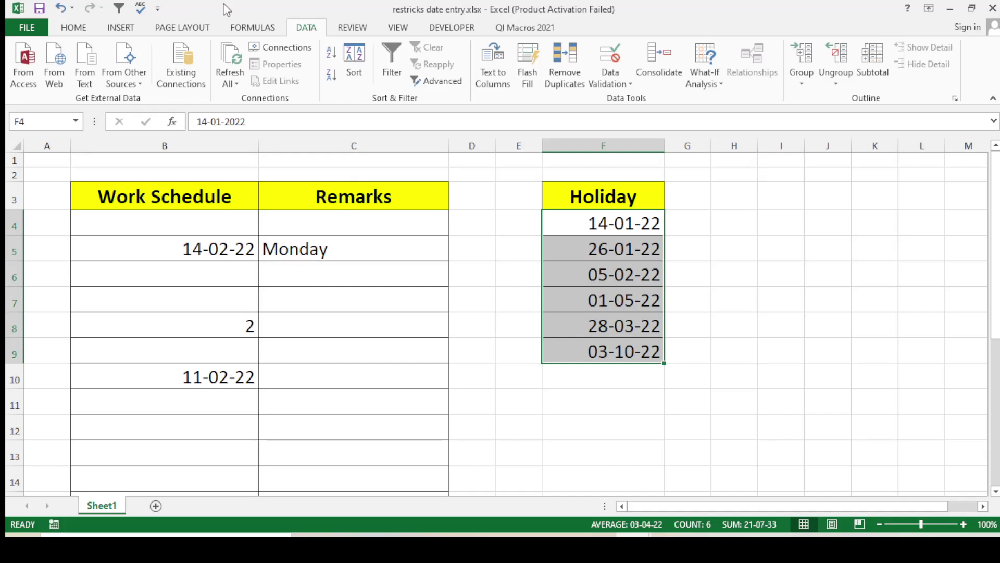
{"action": "left_click", "coordinate": [252, 29]}
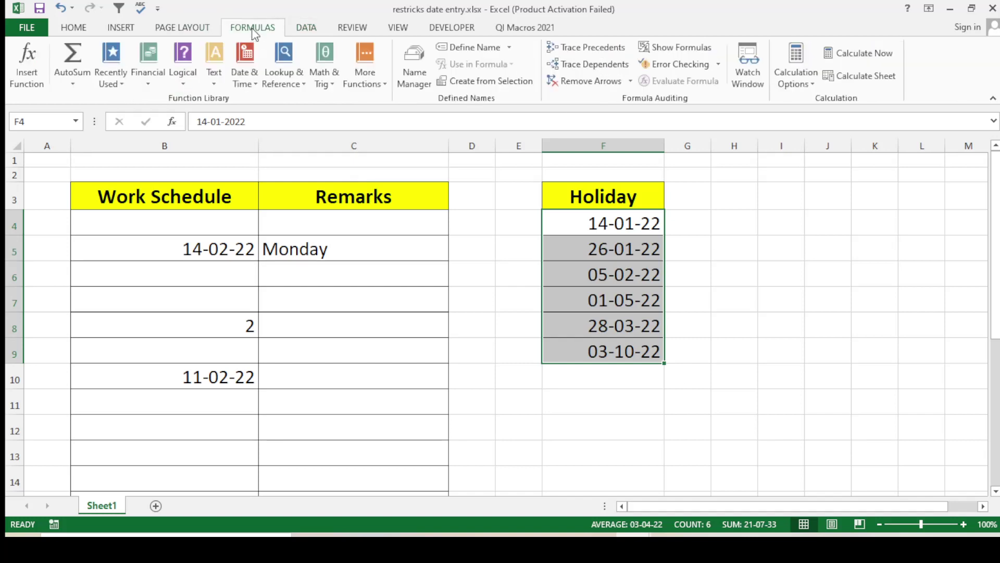
{"action": "left_click", "coordinate": [469, 48]}
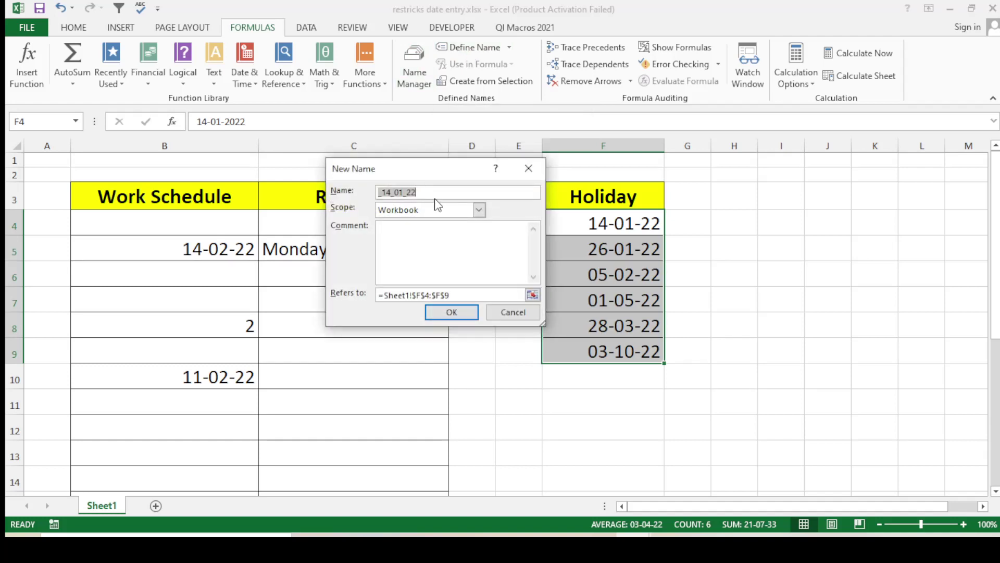
{"action": "type", "text": "data"}
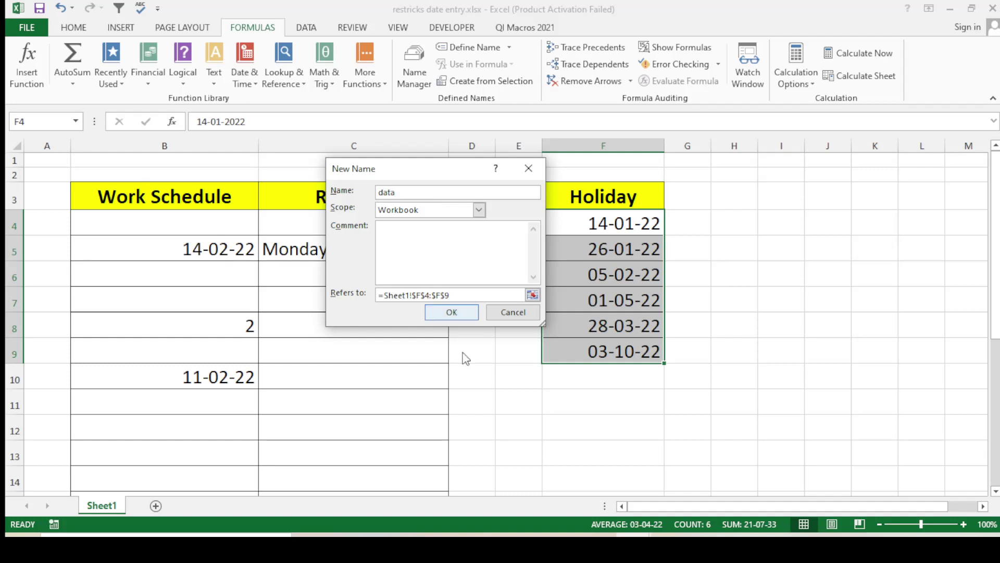
{"action": "left_click", "coordinate": [451, 319]}
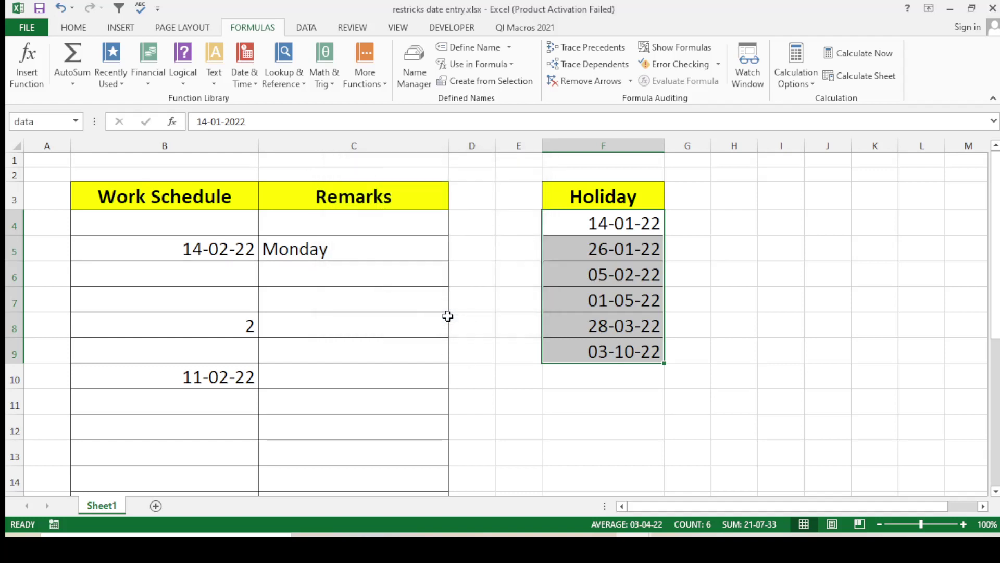
{"action": "left_click", "coordinate": [547, 381]}
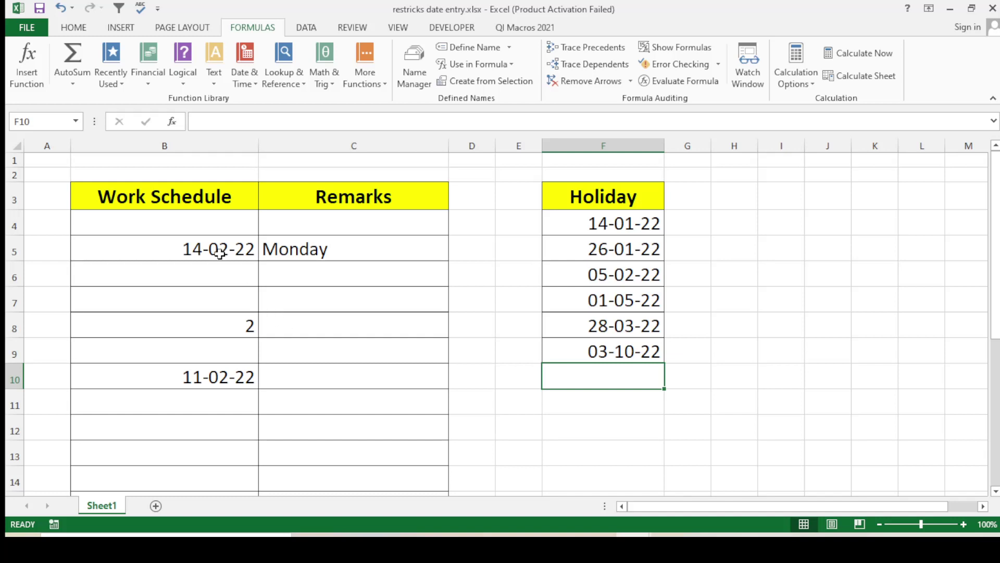
Step: Select the Work Schedule cells and open their Data Validation settings
{"action": "mouse_move", "coordinate": [221, 224]}
{"action": "left_mouse_down"}
{"action": "mouse_move", "coordinate": [200, 505]}
{"action": "mouse_move", "coordinate": [203, 443]}
{"action": "left_mouse_up"}
{"action": "scroll", "coordinate": [190, 444], "scroll_direction": "up", "scroll_amount": 4}
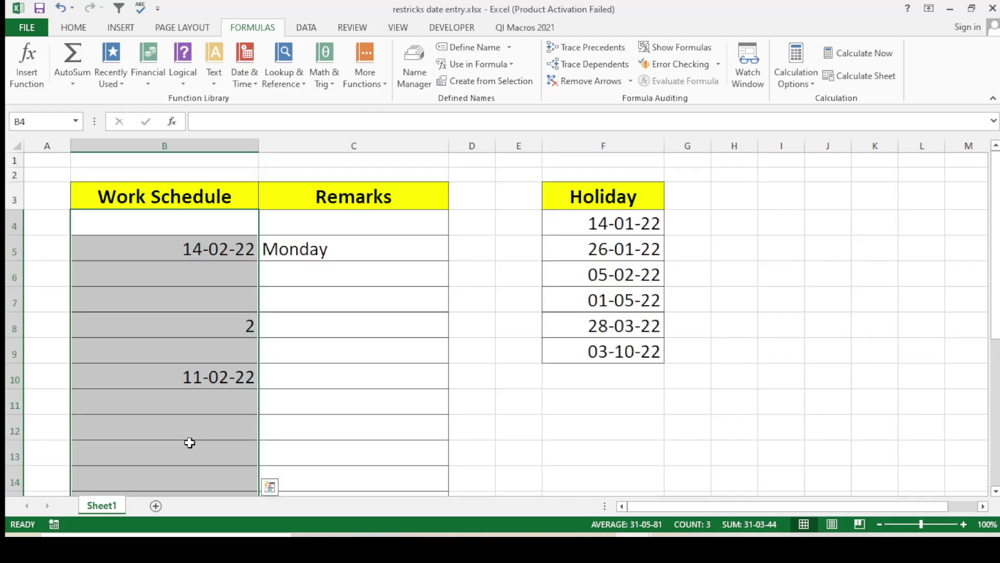
{"action": "left_click", "coordinate": [306, 29]}
{"action": "left_click", "coordinate": [617, 84]}
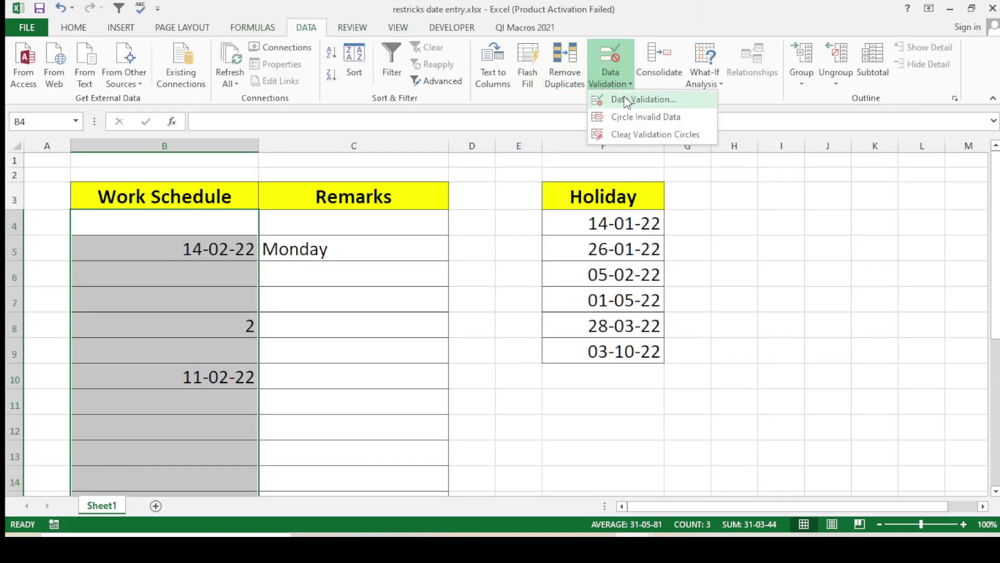
{"action": "left_click", "coordinate": [643, 99]}
{"action": "left_click", "coordinate": [320, 162]}
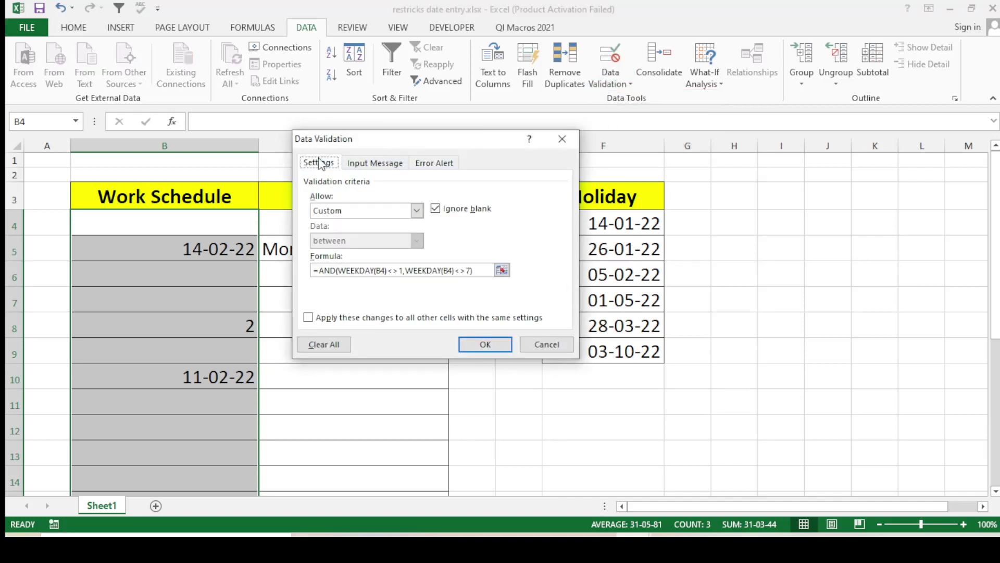
{"action": "left_click_drag", "start_coordinate": [368, 139], "coordinate": [277, 171]}
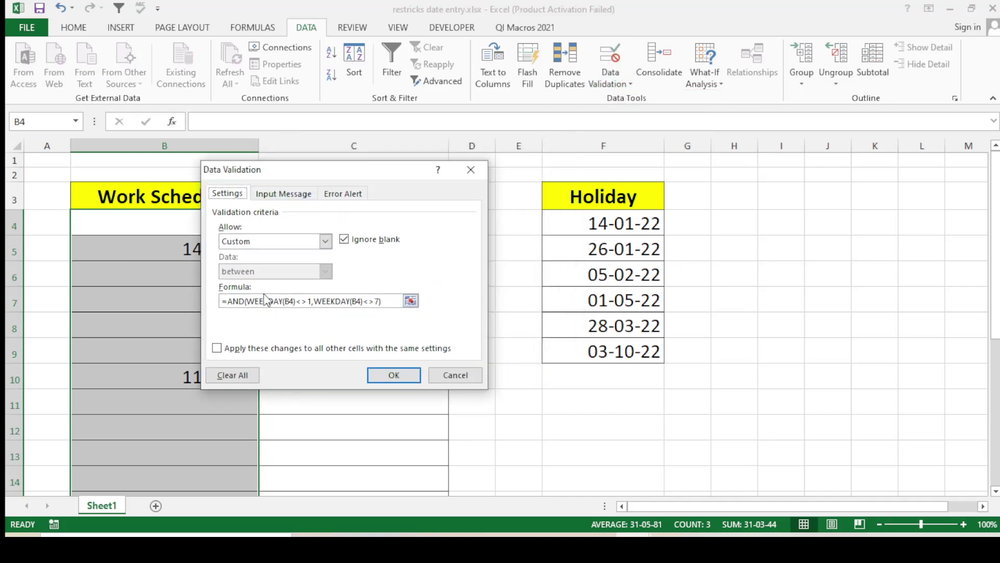
Step: Append B4<>data to the validation formula, fix the error, and apply it
{"action": "left_click", "coordinate": [390, 300]}
{"action": "type", "text": ","}
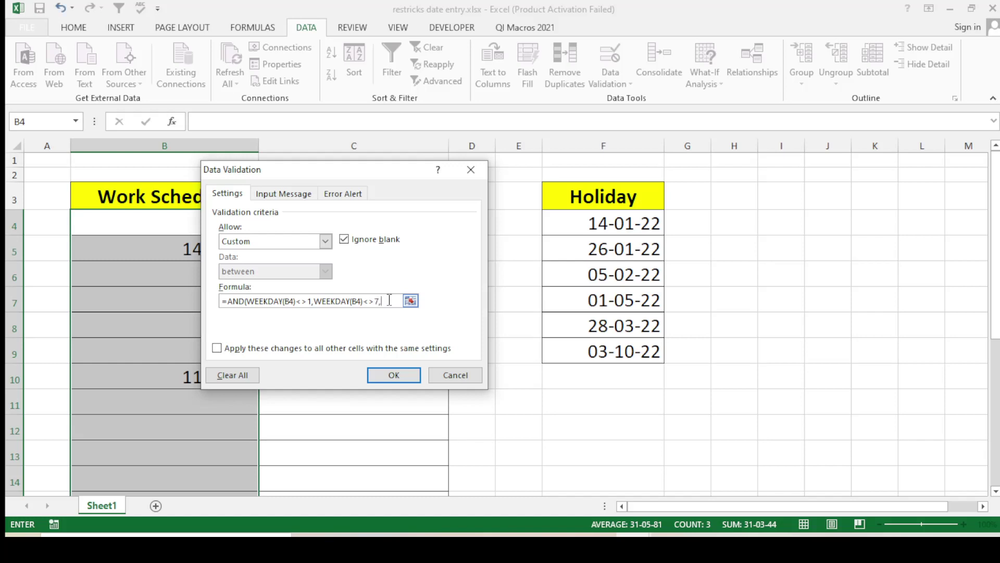
{"action": "left_click", "coordinate": [101, 223]}
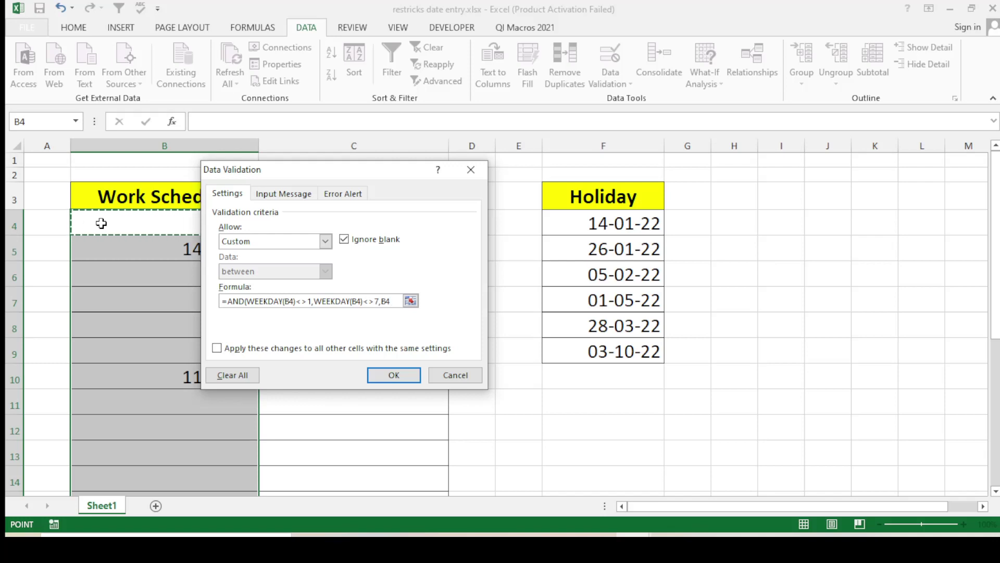
{"action": "type", "text": "<>data"}
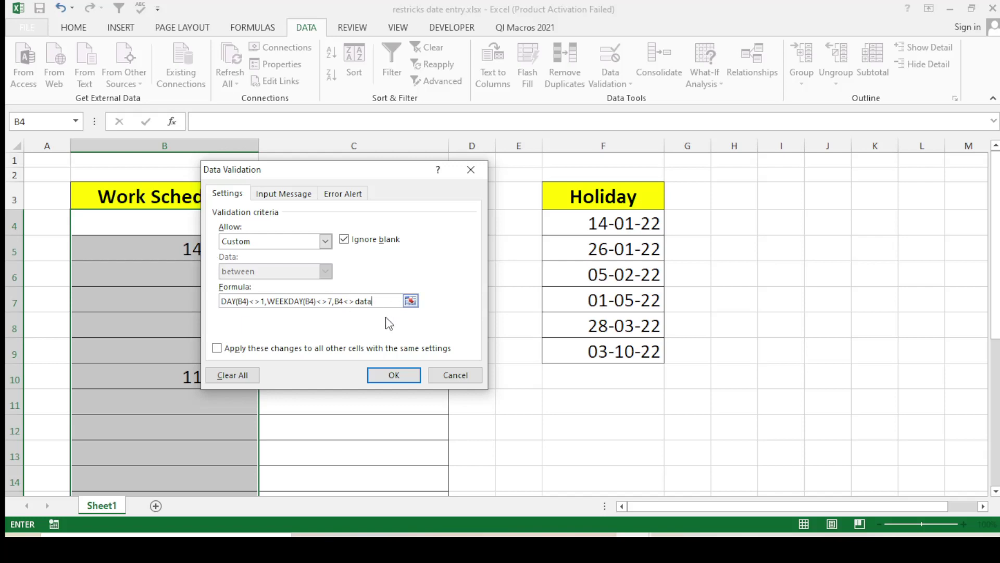
{"action": "left_click", "coordinate": [394, 376]}
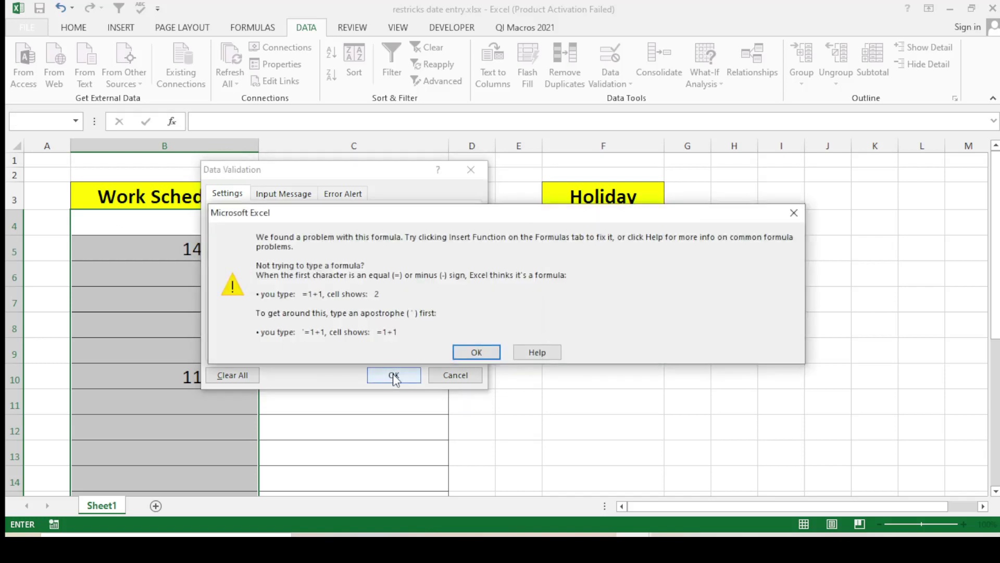
{"action": "left_click", "coordinate": [461, 353]}
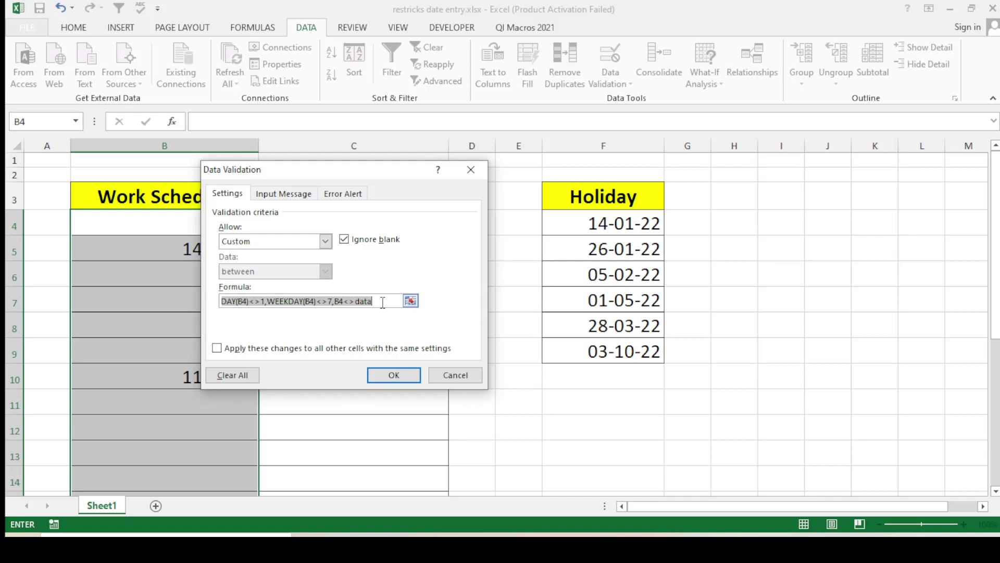
{"action": "left_click", "coordinate": [383, 302]}
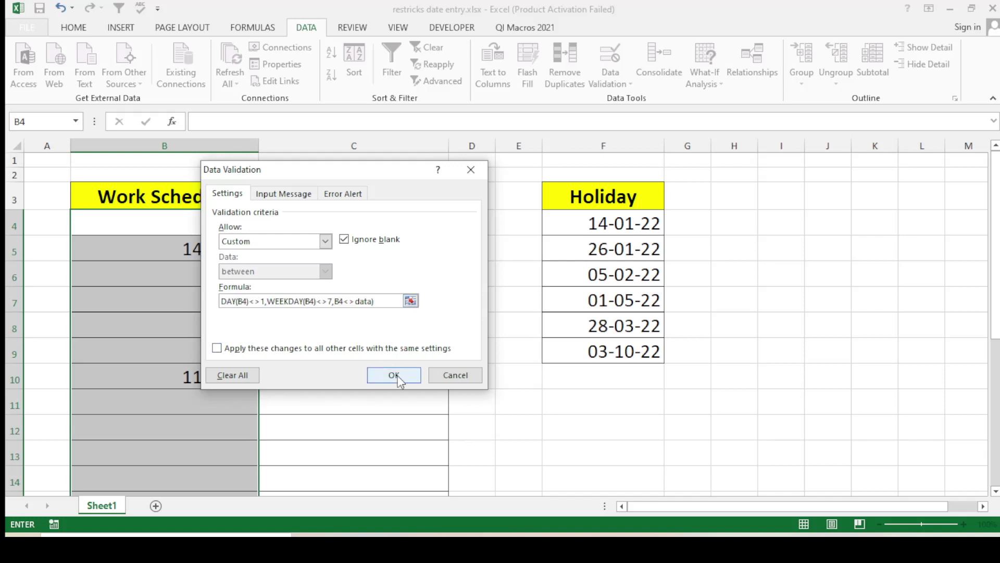
{"action": "left_click", "coordinate": [393, 374]}
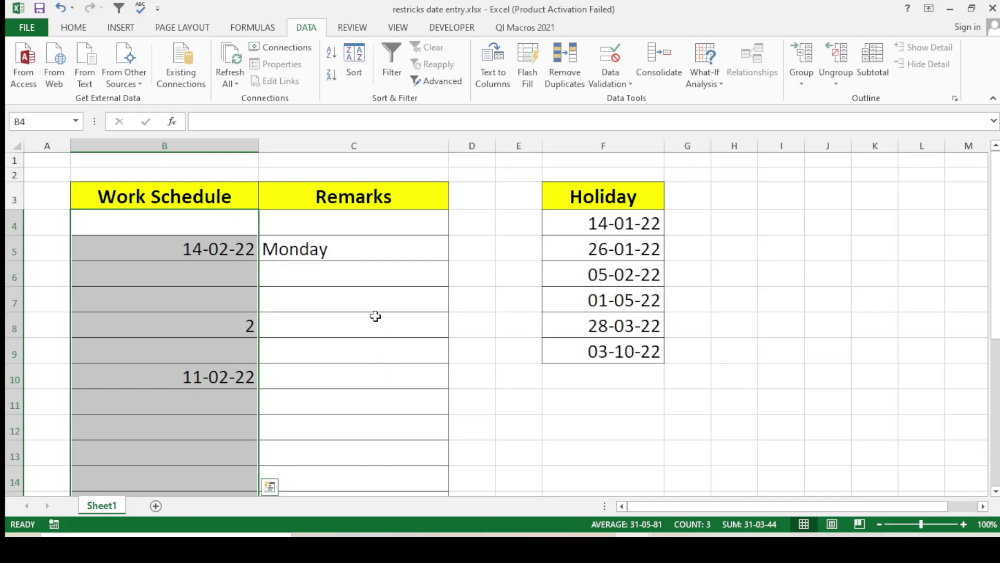
{"action": "left_click", "coordinate": [340, 366]}
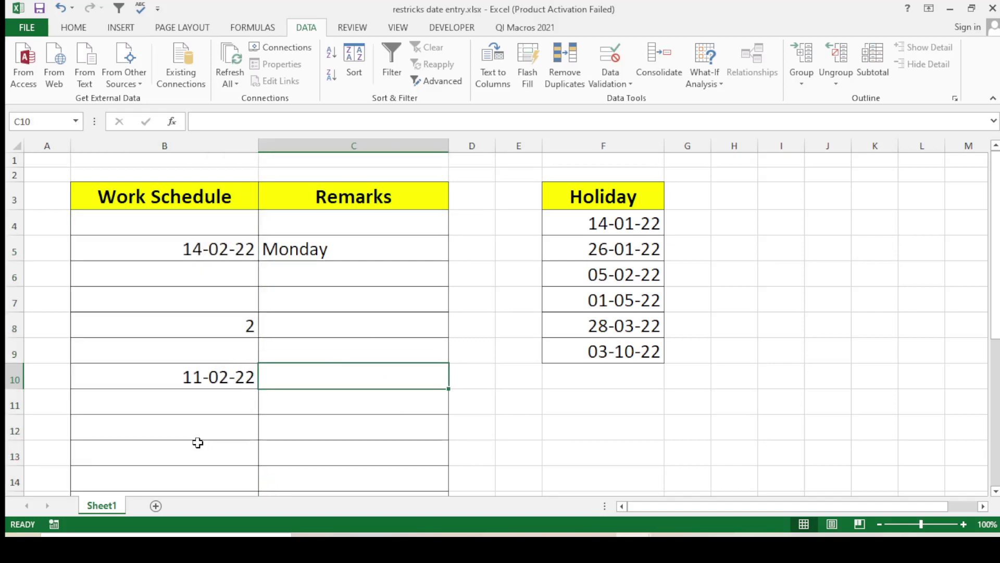
{"action": "left_click", "coordinate": [614, 226]}
{"action": "left_click", "coordinate": [423, 337]}
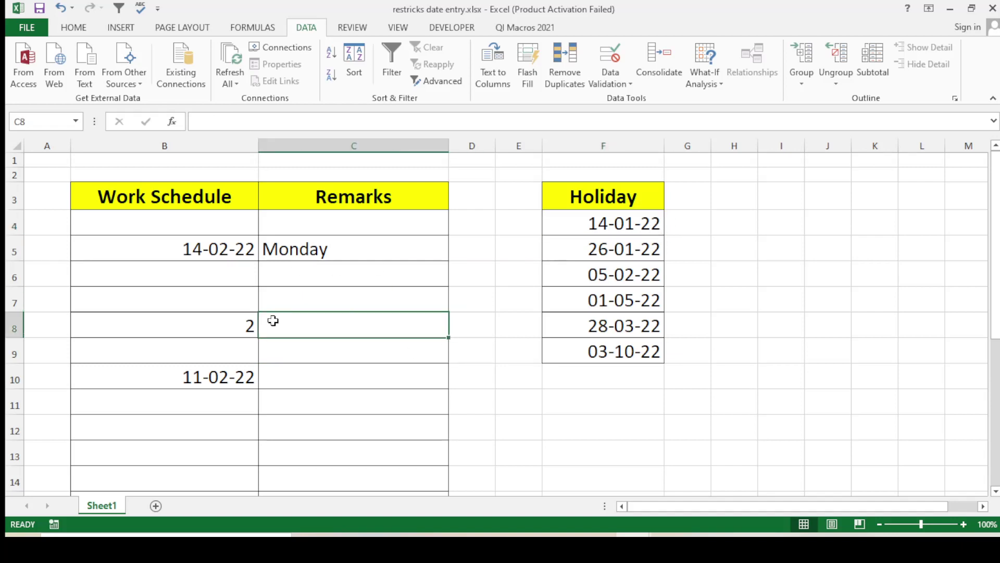
{"action": "left_click", "coordinate": [223, 226]}
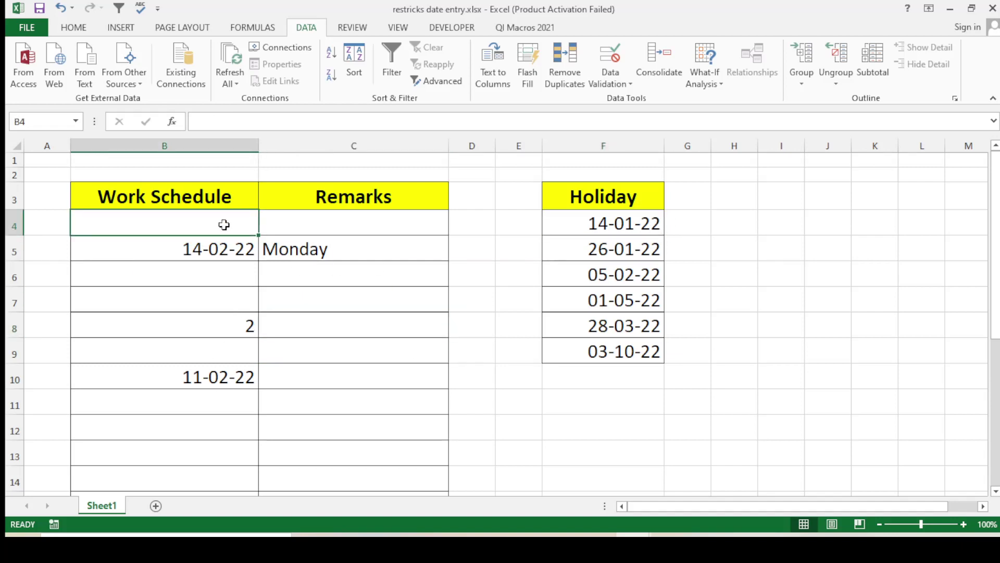
{"action": "type", "text": "14-1"}
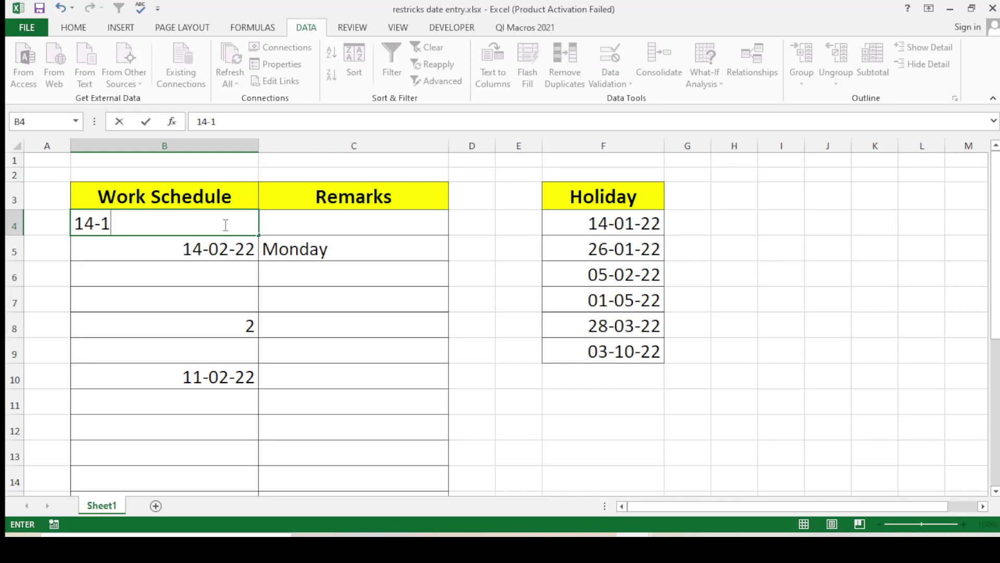
{"action": "type", "text": "-2022"}
{"action": "key", "text": "Return"}
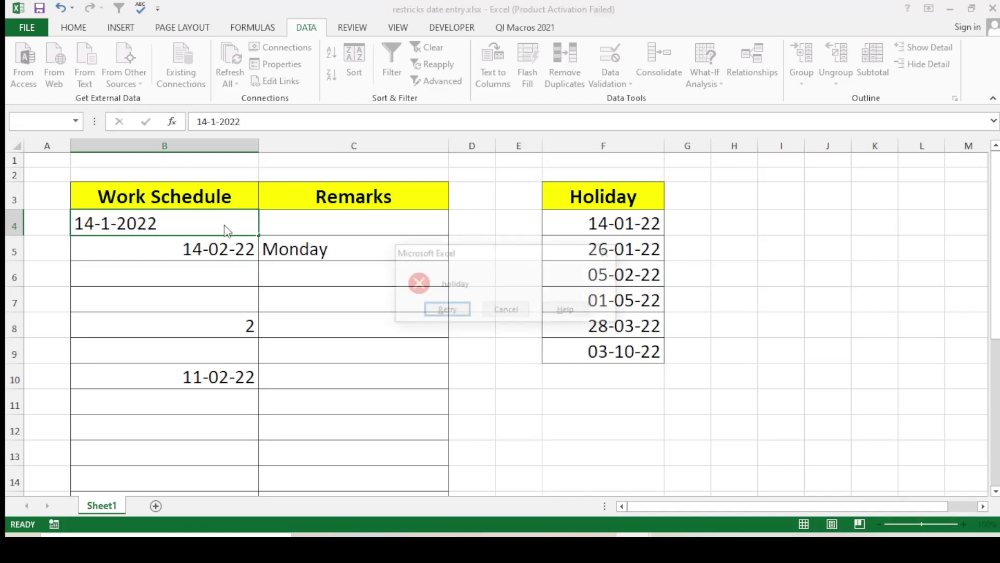
{"action": "left_click", "coordinate": [505, 311]}
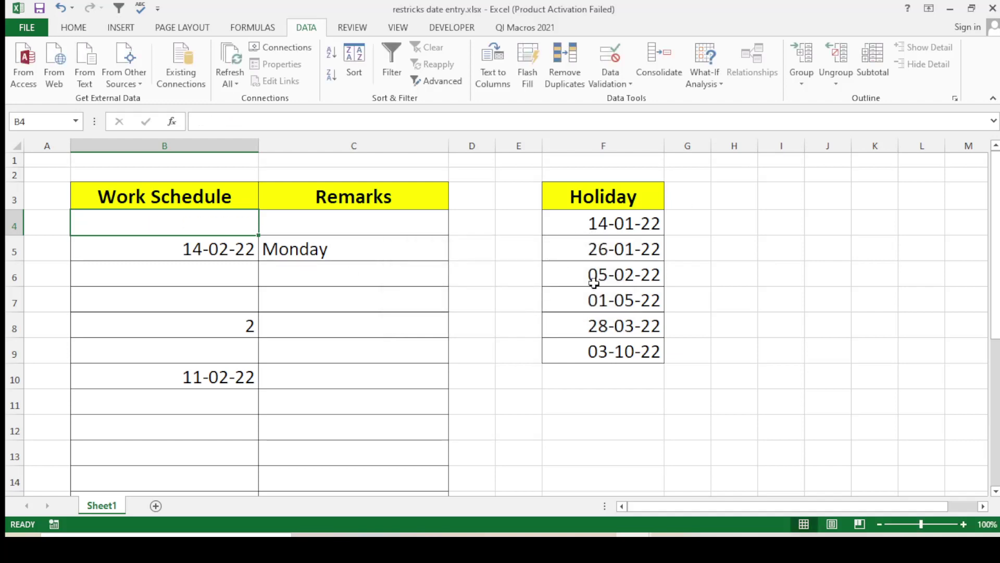
{"action": "left_click", "coordinate": [189, 280]}
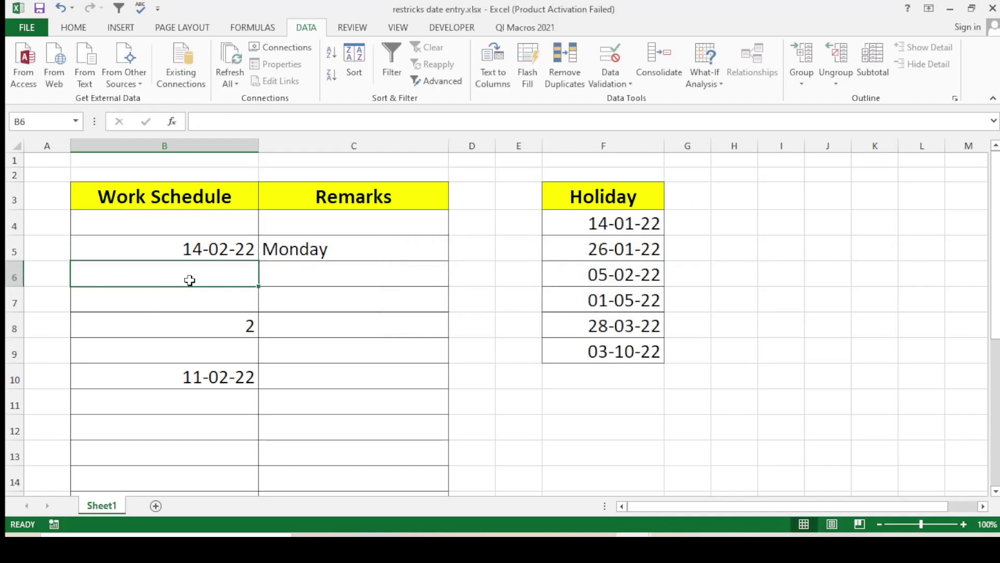
{"action": "type", "text": "5-2-"}
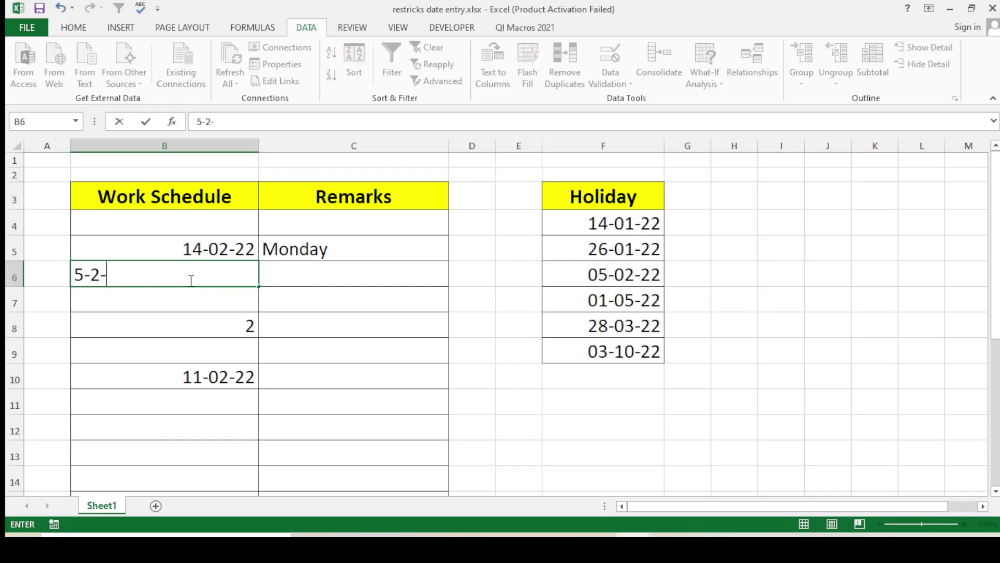
{"action": "type", "text": "2022"}
{"action": "key", "text": "Return"}
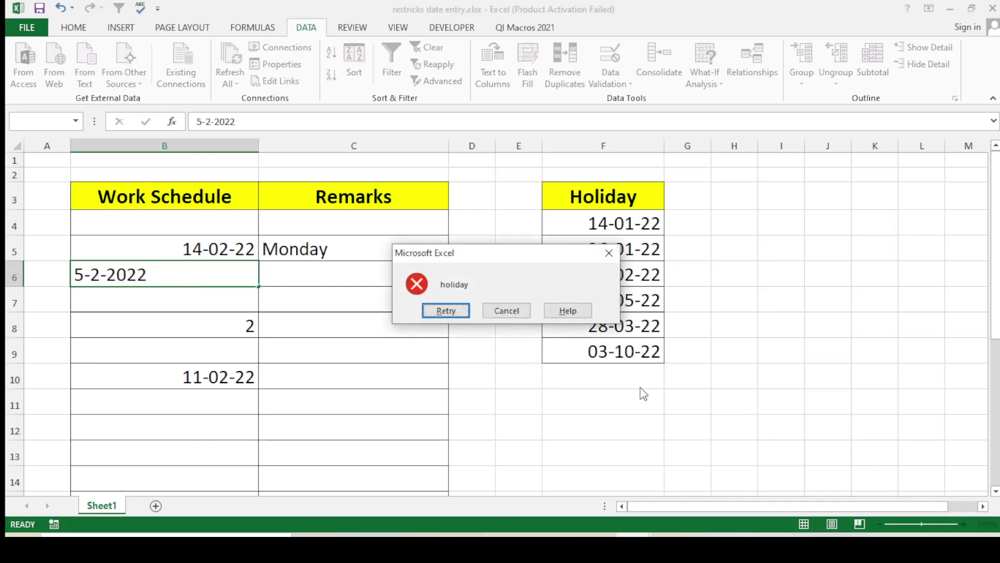
{"action": "left_click", "coordinate": [513, 312]}
{"action": "left_click", "coordinate": [234, 333]}
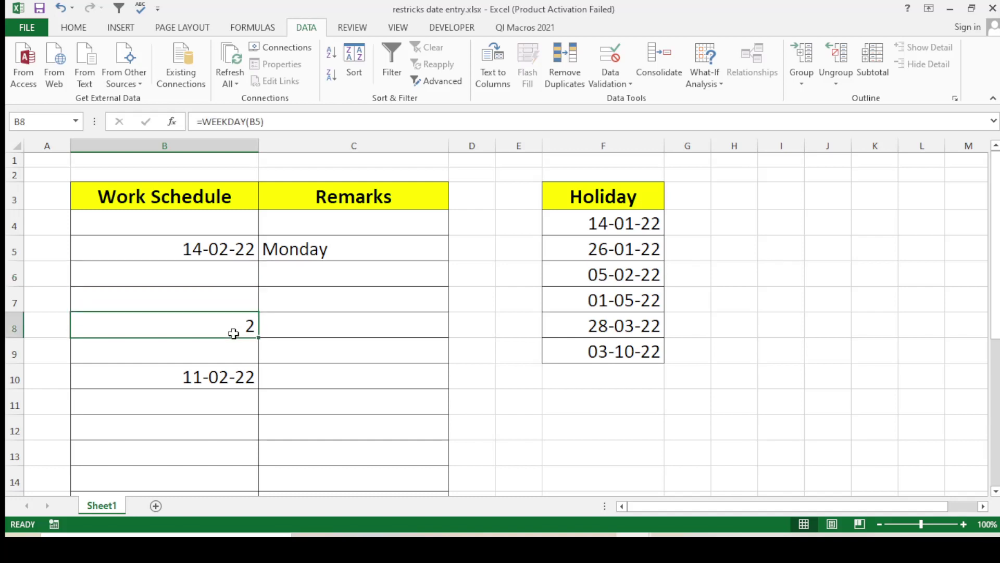
{"action": "key", "text": "Delete"}
{"action": "left_click", "coordinate": [504, 416]}
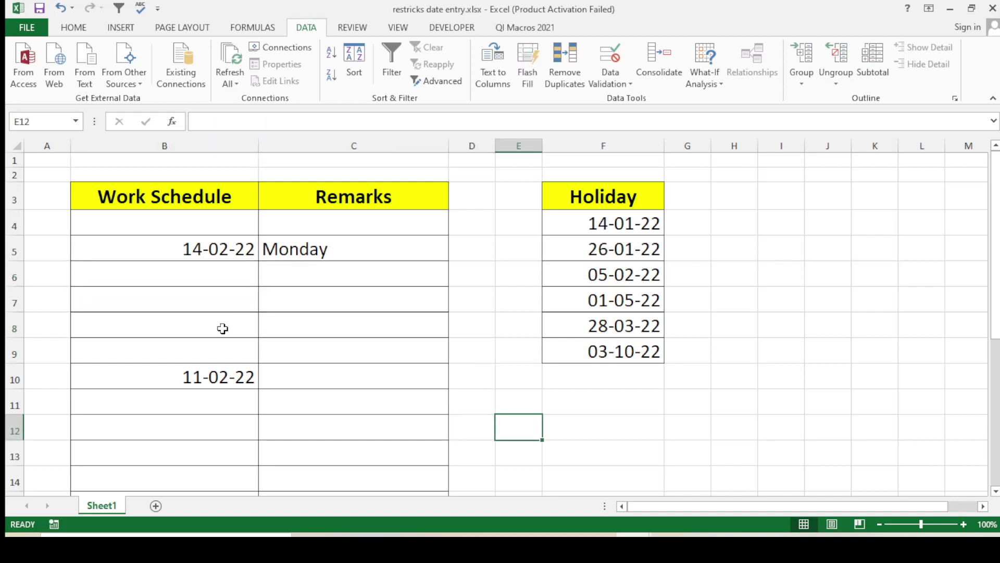
{"action": "left_click", "coordinate": [432, 344]}
{"action": "left_click", "coordinate": [426, 334]}
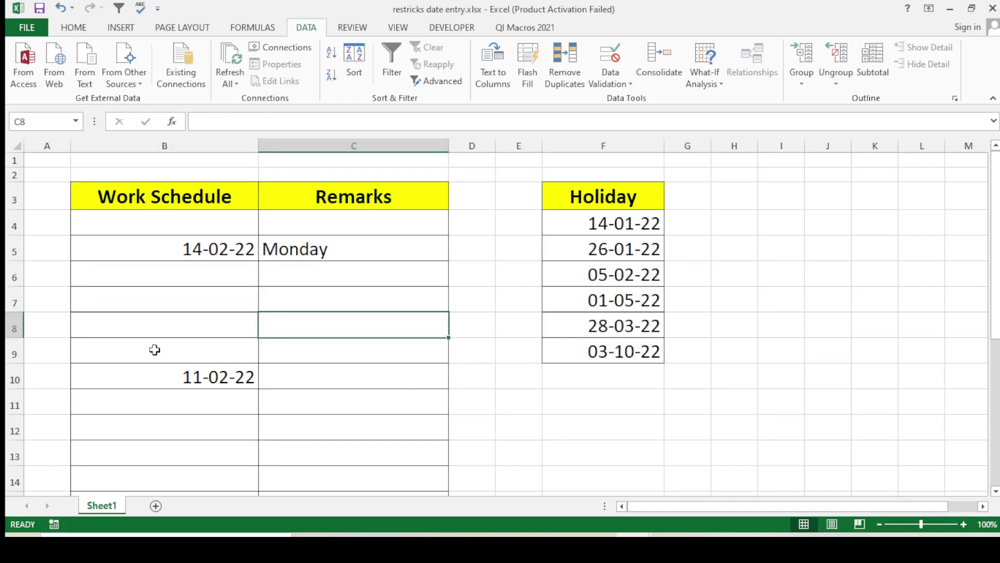
{"action": "scroll", "coordinate": [155, 348], "scroll_direction": "down", "scroll_amount": 1}
{"action": "left_click_drag", "start_coordinate": [174, 379], "coordinate": [176, 419]}
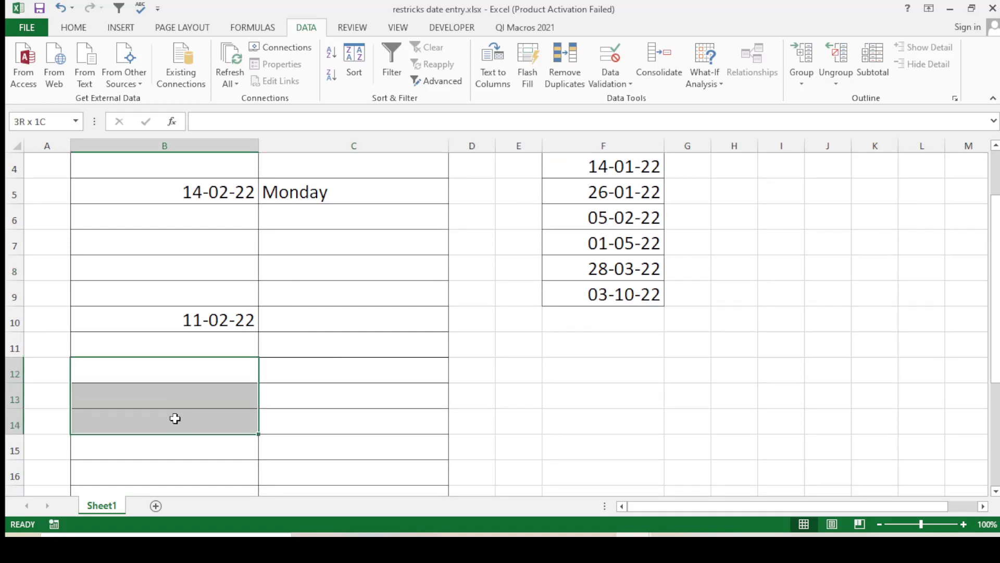
{"action": "scroll", "coordinate": [598, 258], "scroll_direction": "up", "scroll_amount": 1}
{"action": "left_click_drag", "start_coordinate": [593, 252], "coordinate": [593, 323]}
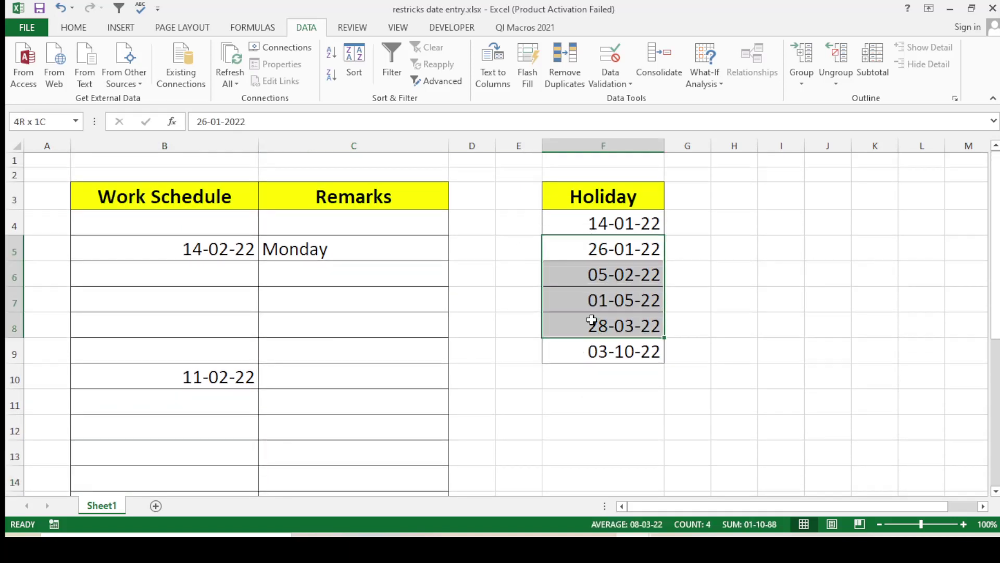
{"action": "left_click", "coordinate": [645, 327]}
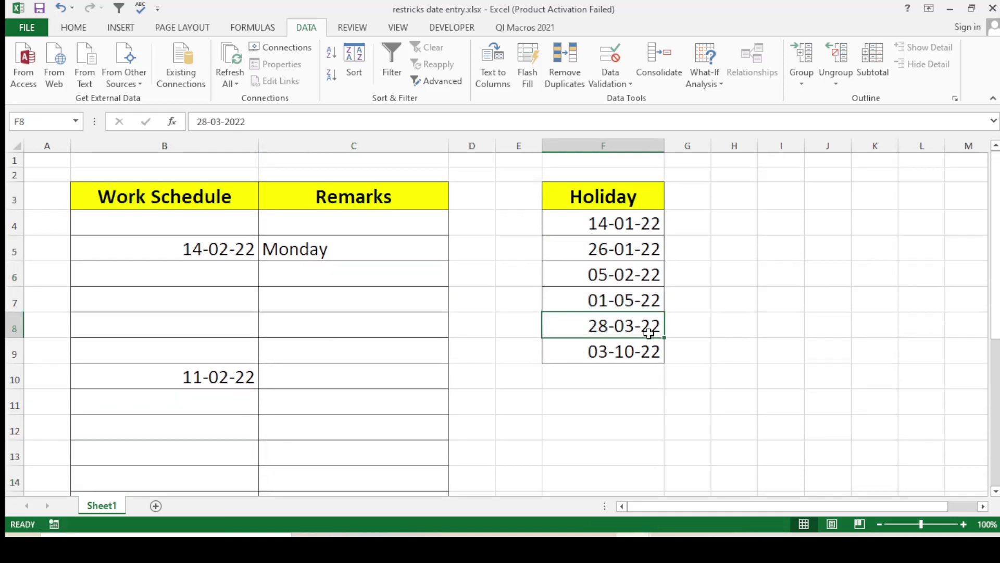
Step: Try 28-3-2022, 27-3-2022 and 26-3-2022 in B7, cancelling each rejection
{"action": "left_click", "coordinate": [201, 305]}
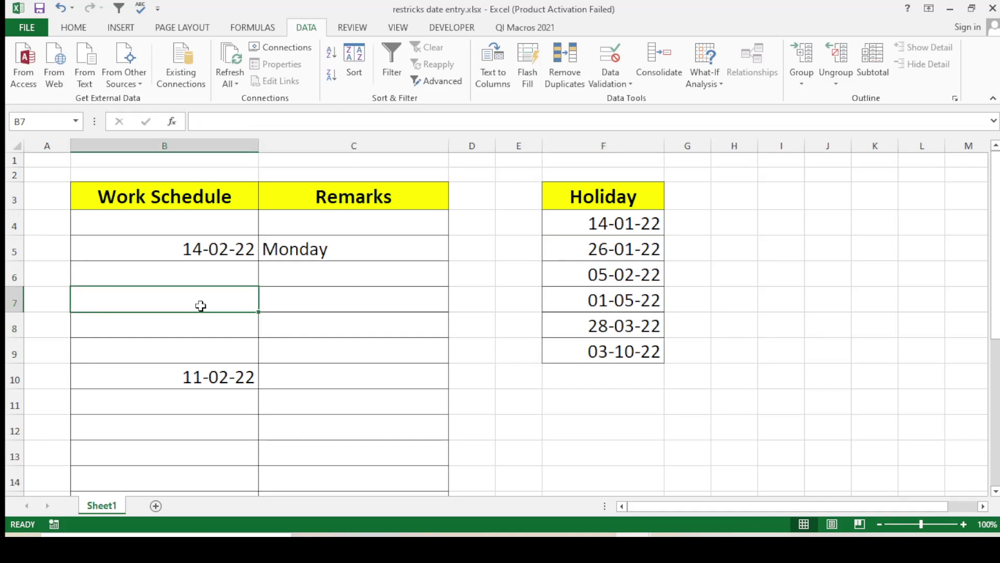
{"action": "type", "text": "28-3-"}
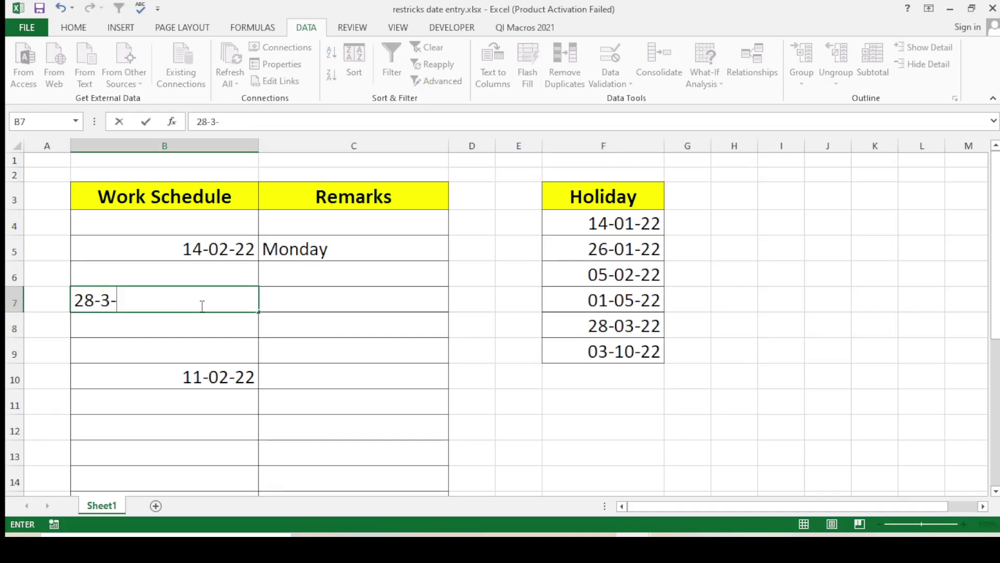
{"action": "type", "text": "2022"}
{"action": "key", "text": "Return"}
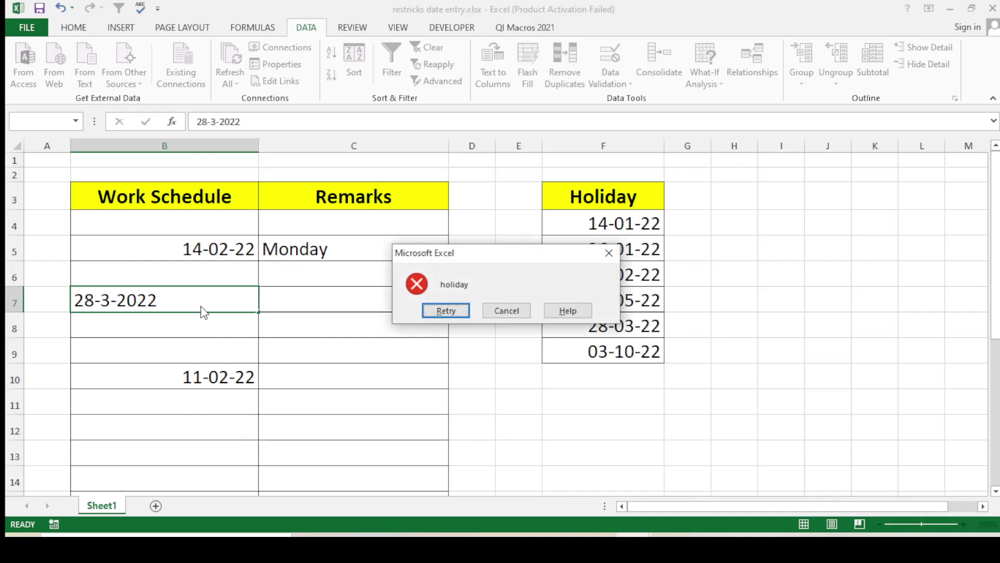
{"action": "left_click", "coordinate": [507, 311]}
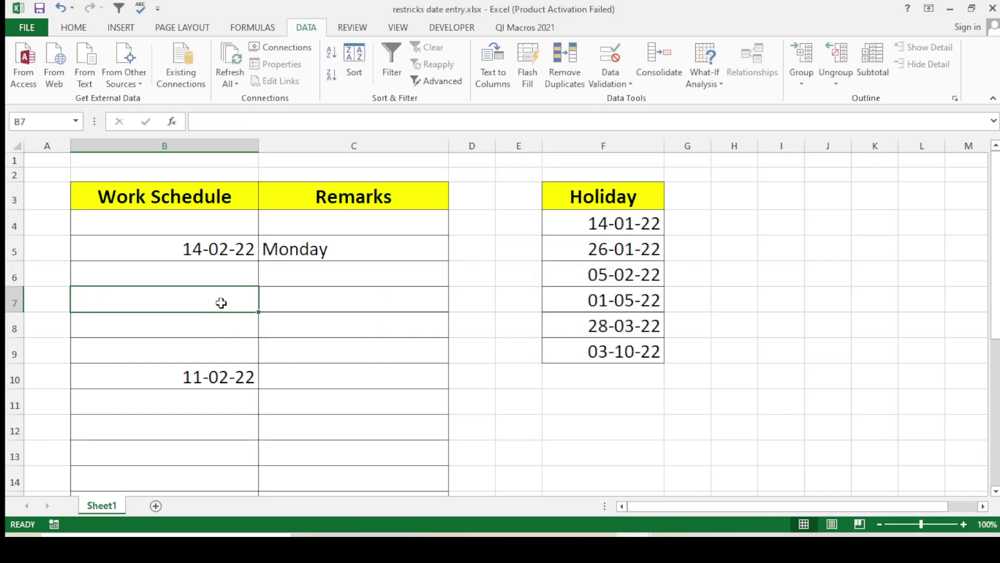
{"action": "type", "text": "27-3-"}
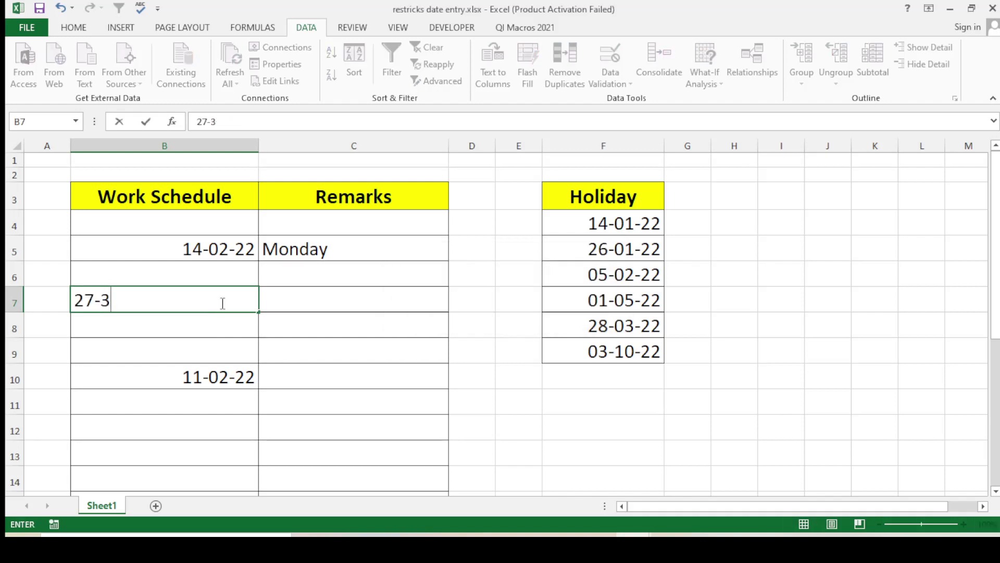
{"action": "type", "text": "2022"}
{"action": "key", "text": "Return"}
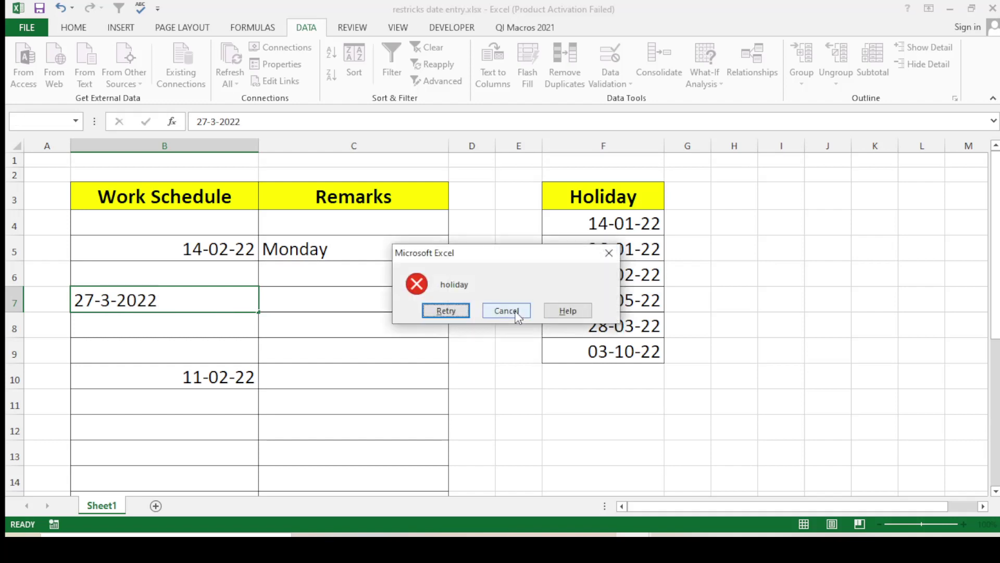
{"action": "left_click", "coordinate": [506, 311]}
{"action": "type", "text": "26"}
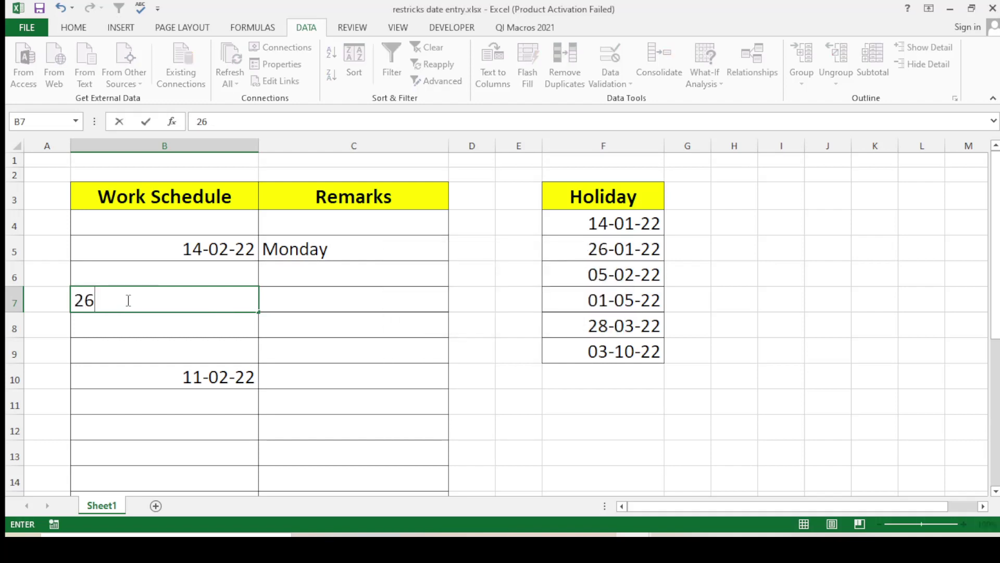
{"action": "type", "text": "-3-2022"}
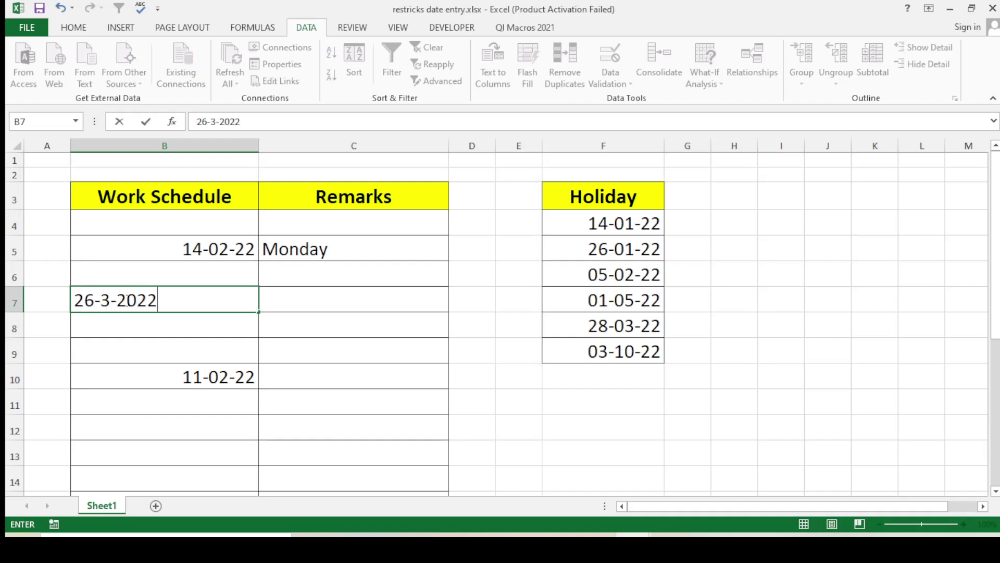
{"action": "key", "text": "Return"}
{"action": "left_click", "coordinate": [514, 313]}
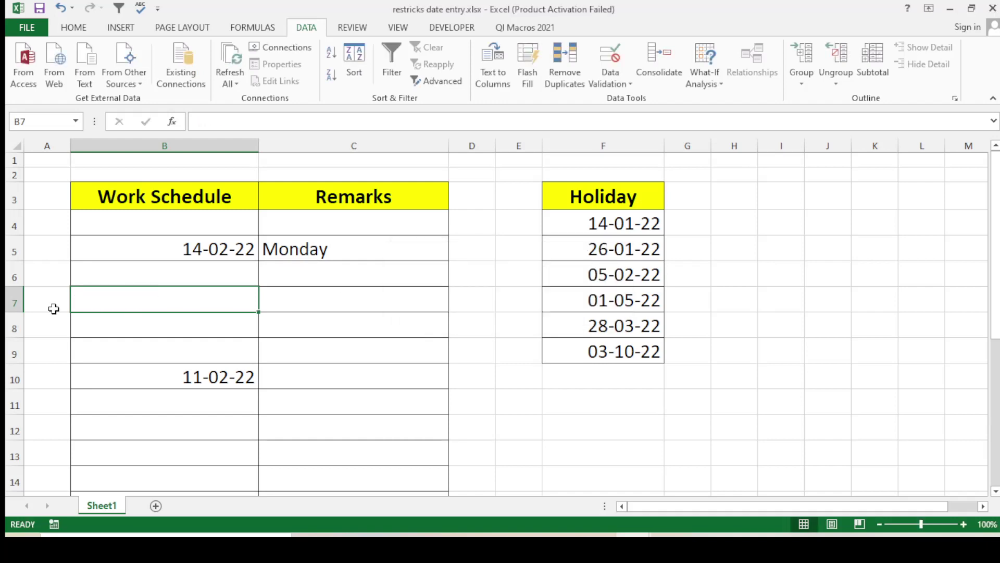
Step: Enter the weekday date 25-03-22 in B7 and confirm it is accepted
{"action": "type", "text": "25-"}
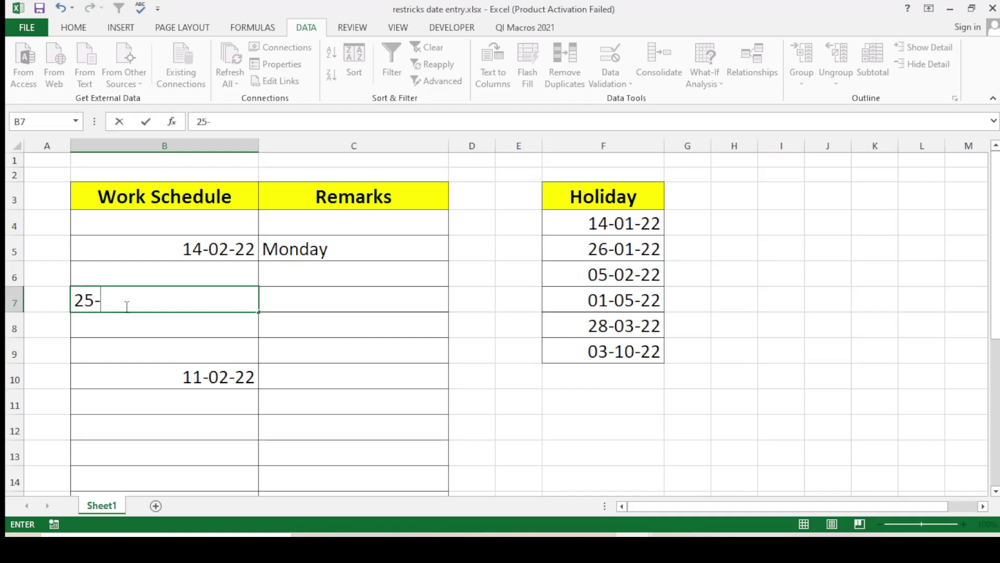
{"action": "type", "text": "3-2"}
{"action": "type", "text": "20"}
{"action": "type", "text": "22"}
{"action": "key", "text": "Return"}
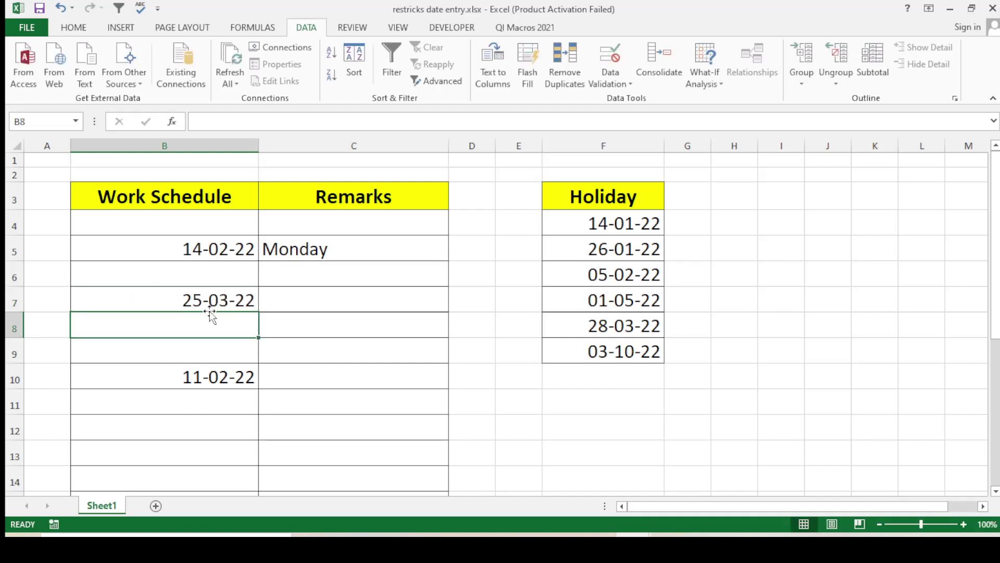
{"action": "left_click", "coordinate": [216, 301]}
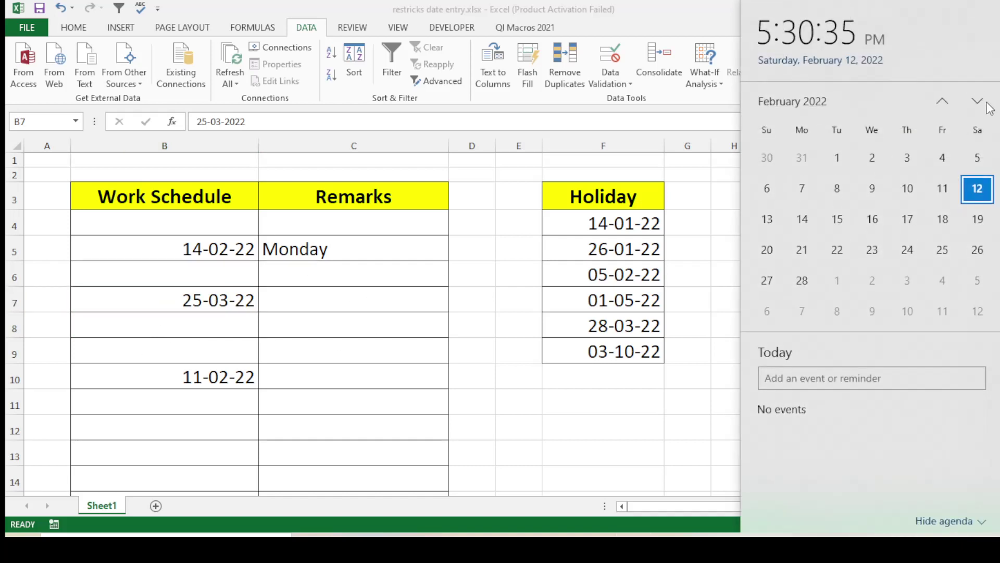
Step: Verify in the calendar that 26, 27 and 28 March 2022 are Saturday, Sunday and Monday, then return to Excel
{"action": "left_click", "coordinate": [983, 102]}
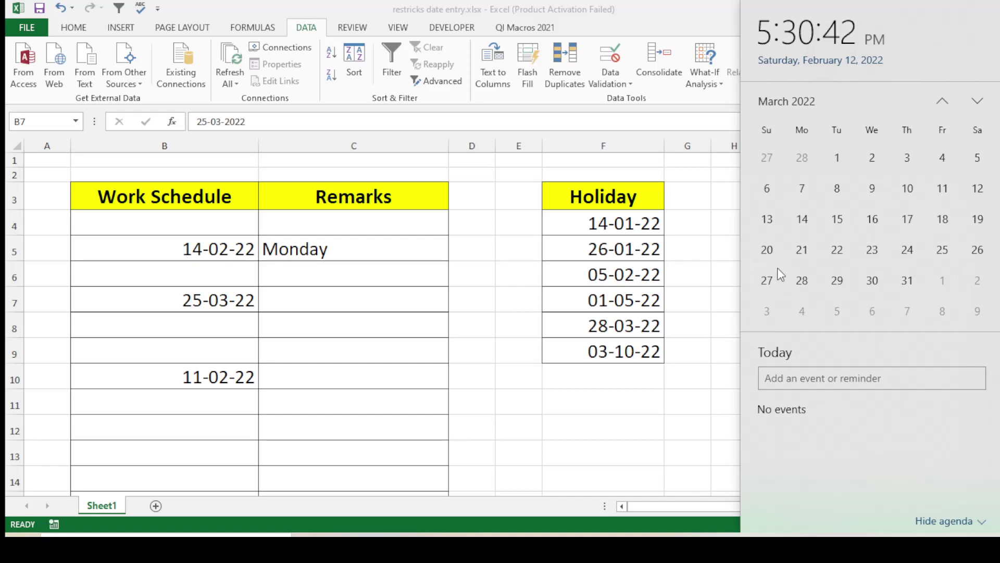
{"action": "left_click", "coordinate": [978, 253]}
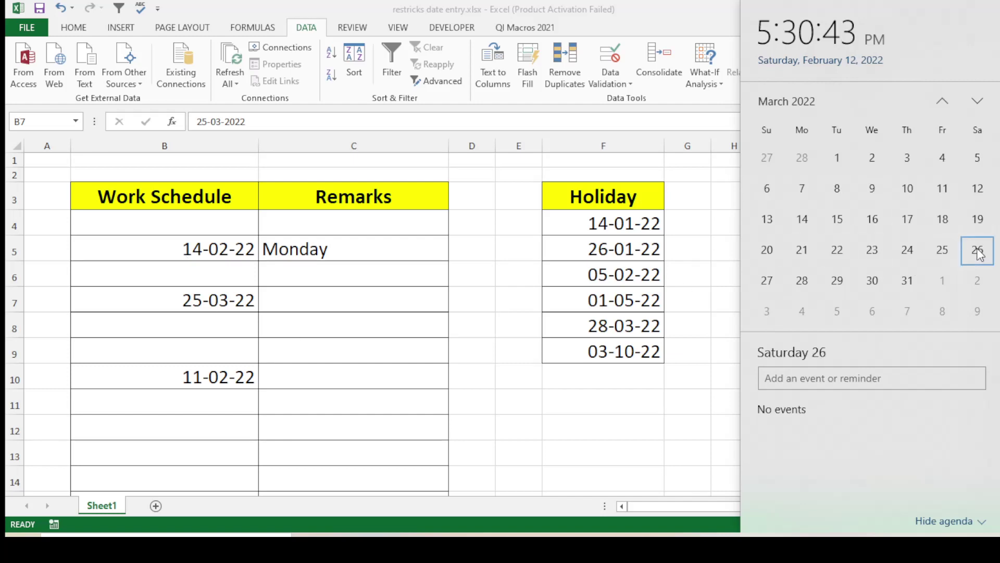
{"action": "left_click", "coordinate": [769, 284]}
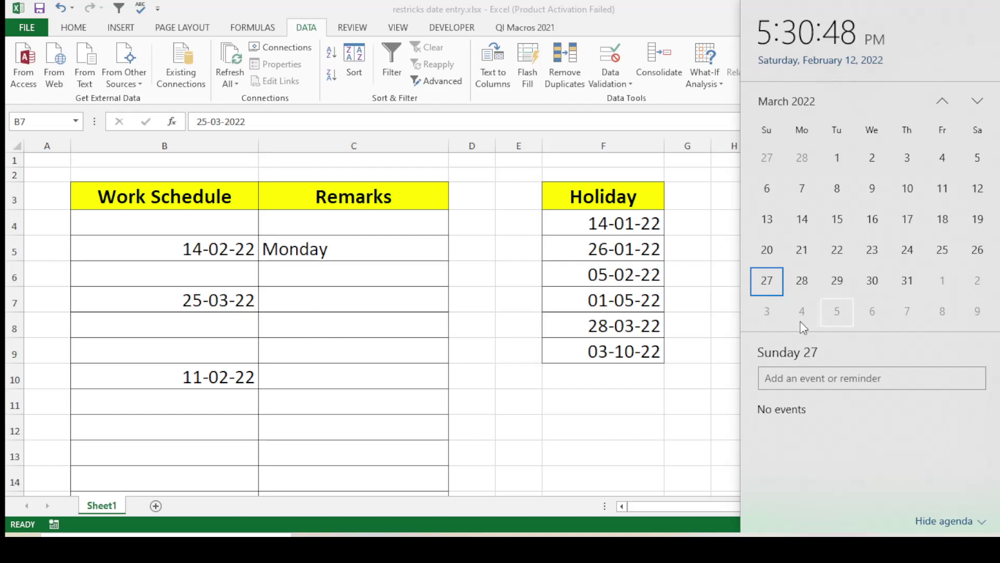
{"action": "left_click", "coordinate": [801, 284]}
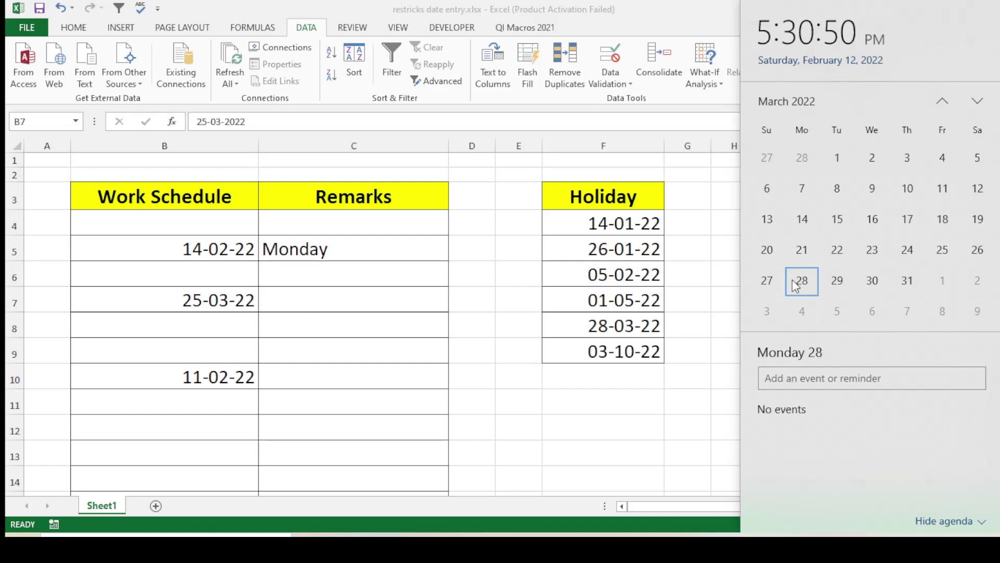
{"action": "left_click", "coordinate": [684, 432]}
{"action": "left_click", "coordinate": [808, 359]}
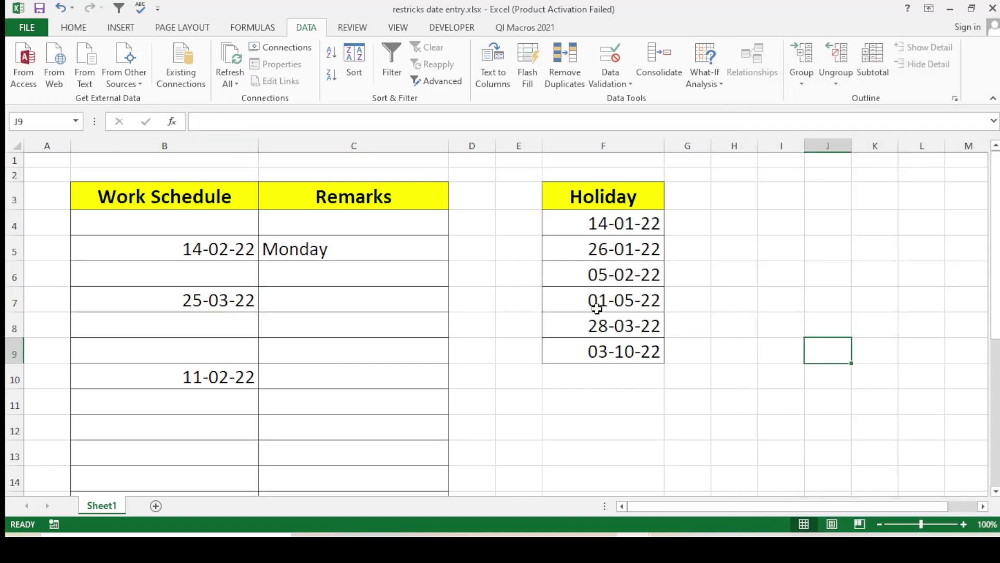
Step: Enter the Tuesday date 29-03-2022 in cell B8 and confirm it is accepted
{"action": "left_click", "coordinate": [620, 331]}
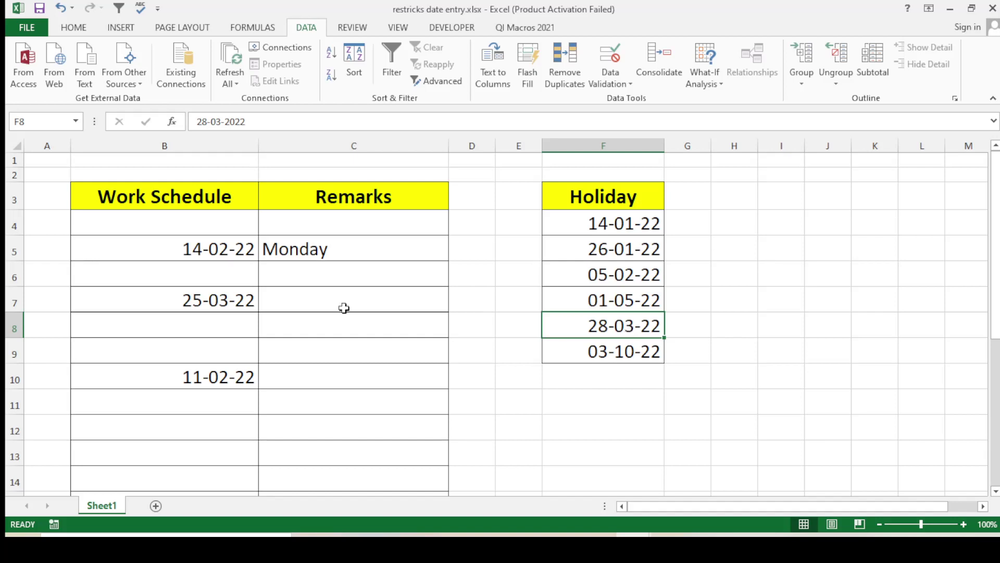
{"action": "left_click", "coordinate": [228, 319]}
{"action": "type", "text": "2"}
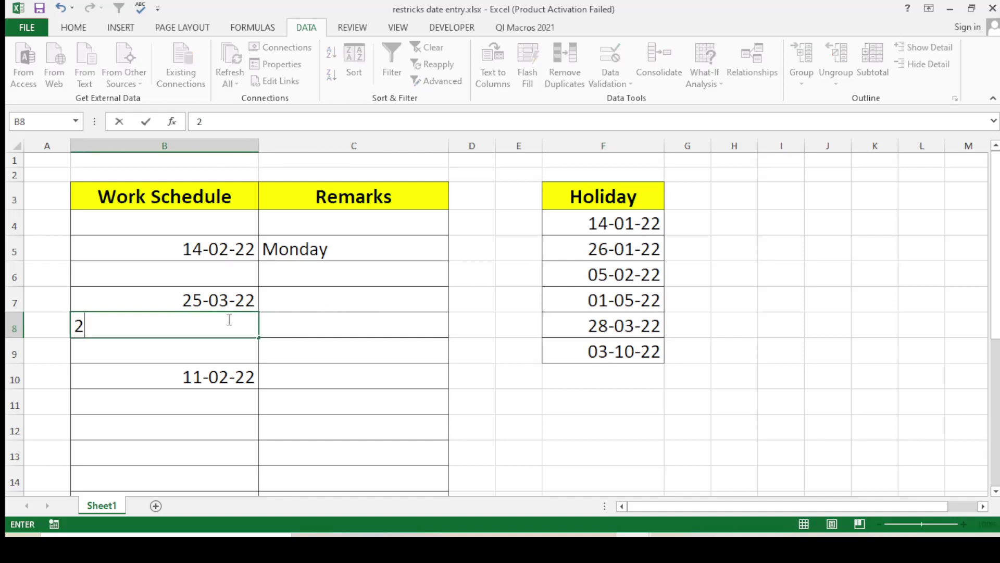
{"action": "type", "text": "9-"}
{"action": "type", "text": "03-200"}
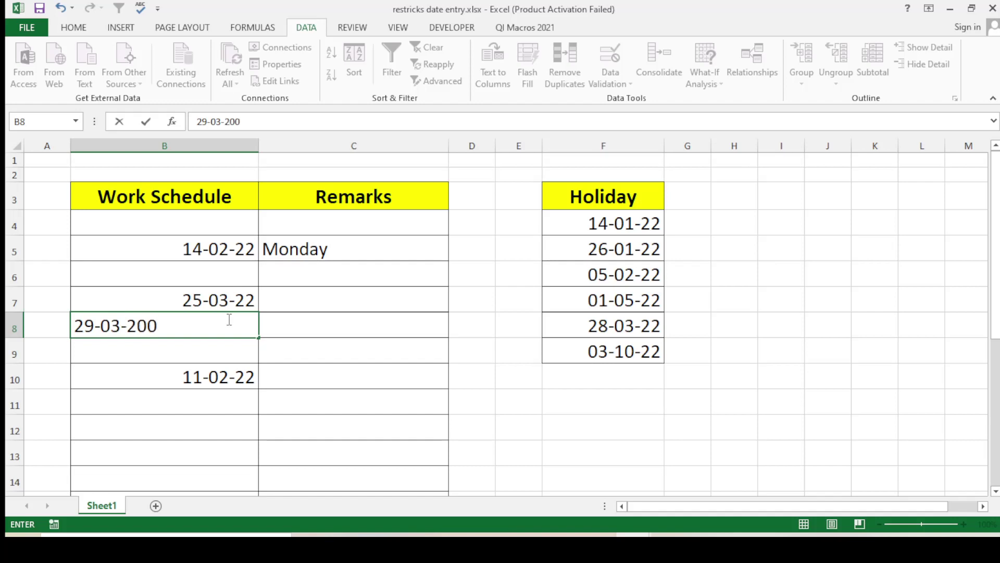
{"action": "key", "text": "BackSpace"}
{"action": "type", "text": "22"}
{"action": "key", "text": "Return"}
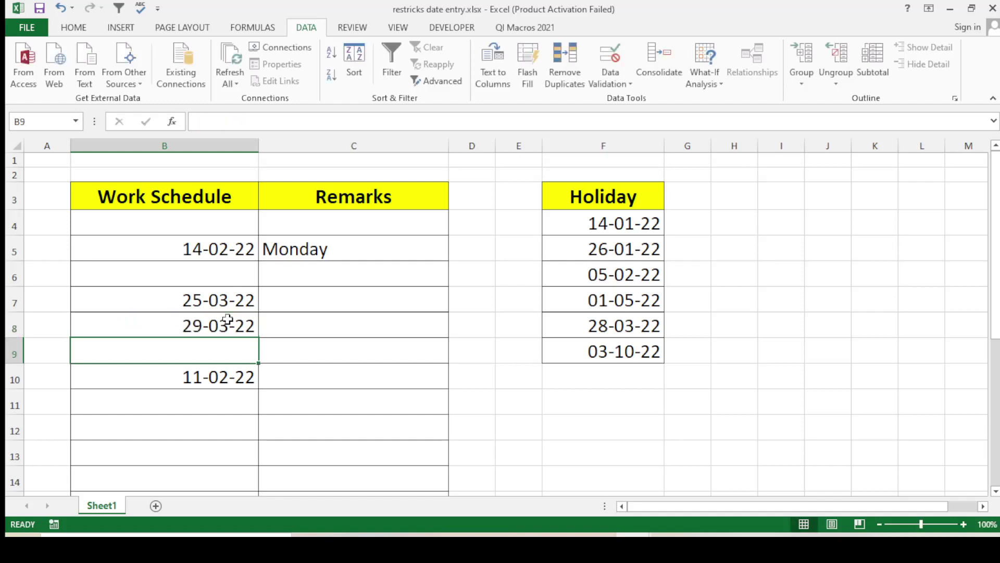
{"action": "left_click", "coordinate": [226, 326]}
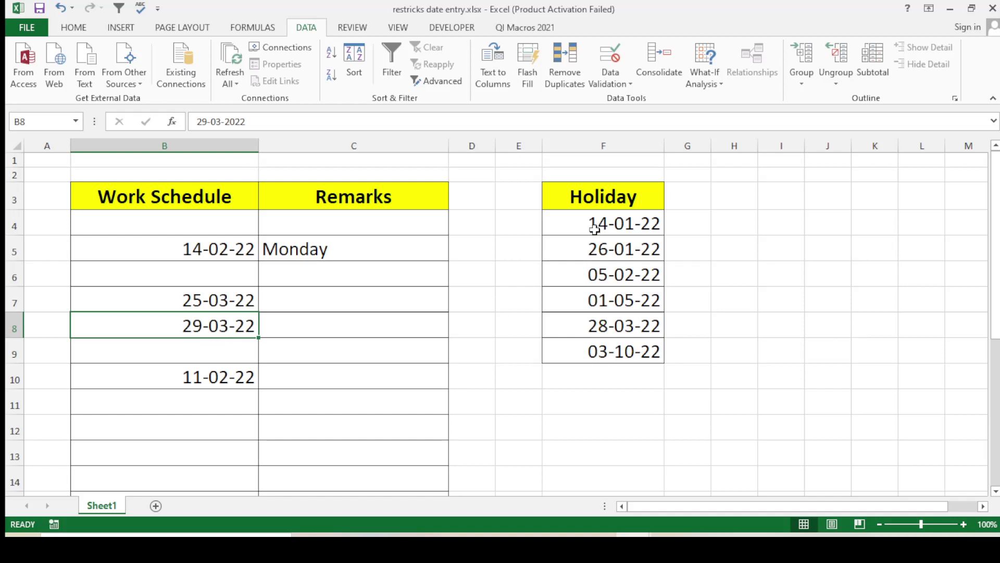
Step: Review the Holiday list in F4:F9 and the Work Schedule cells in B4:B13
{"action": "left_click_drag", "start_coordinate": [594, 224], "coordinate": [627, 357]}
{"action": "left_click", "coordinate": [753, 335]}
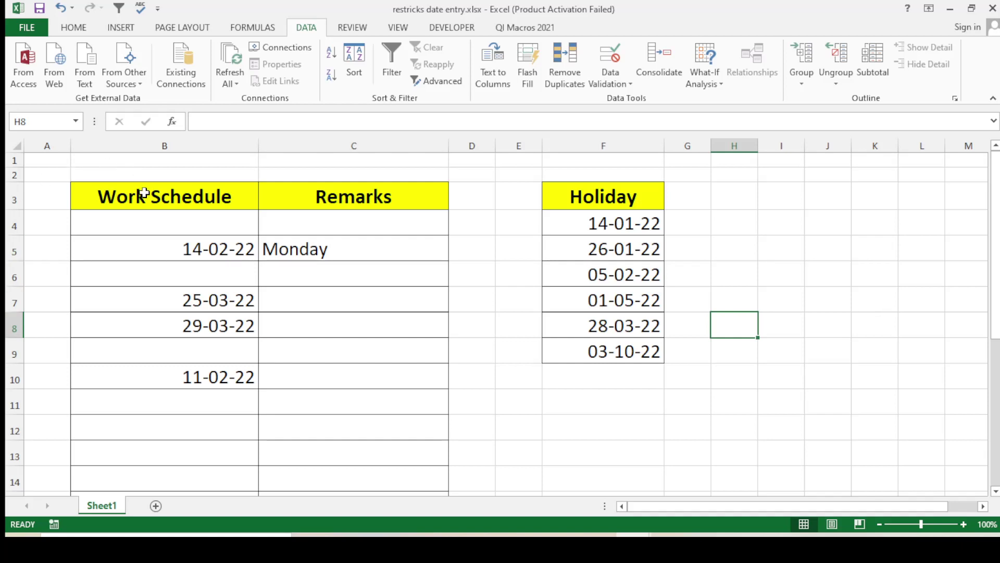
{"action": "mouse_move", "coordinate": [183, 225]}
{"action": "left_mouse_down"}
{"action": "mouse_move", "coordinate": [200, 485]}
{"action": "mouse_move", "coordinate": [163, 297]}
{"action": "left_mouse_up"}
{"action": "scroll", "coordinate": [165, 298], "scroll_direction": "up", "scroll_amount": 3}
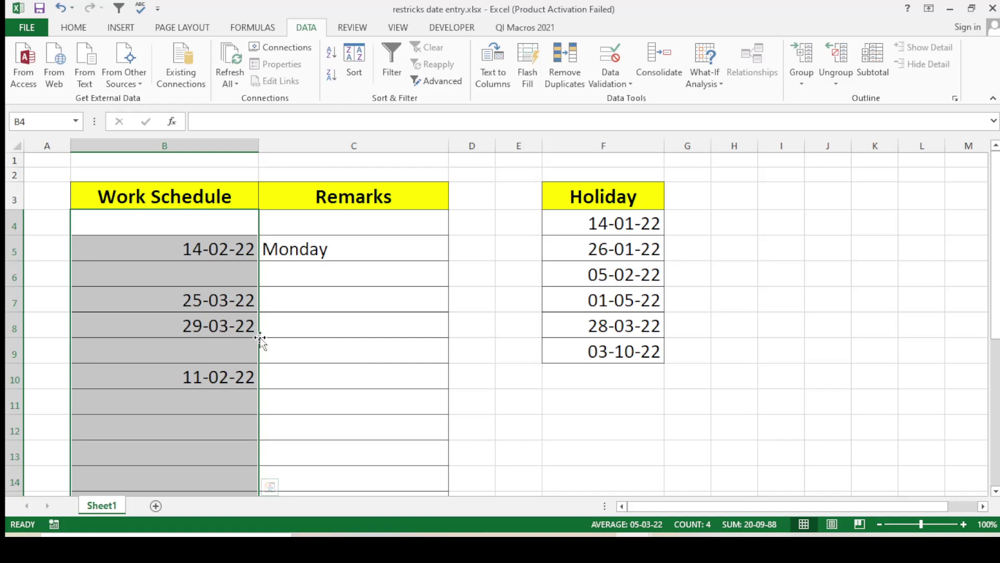
{"action": "left_click", "coordinate": [306, 333]}
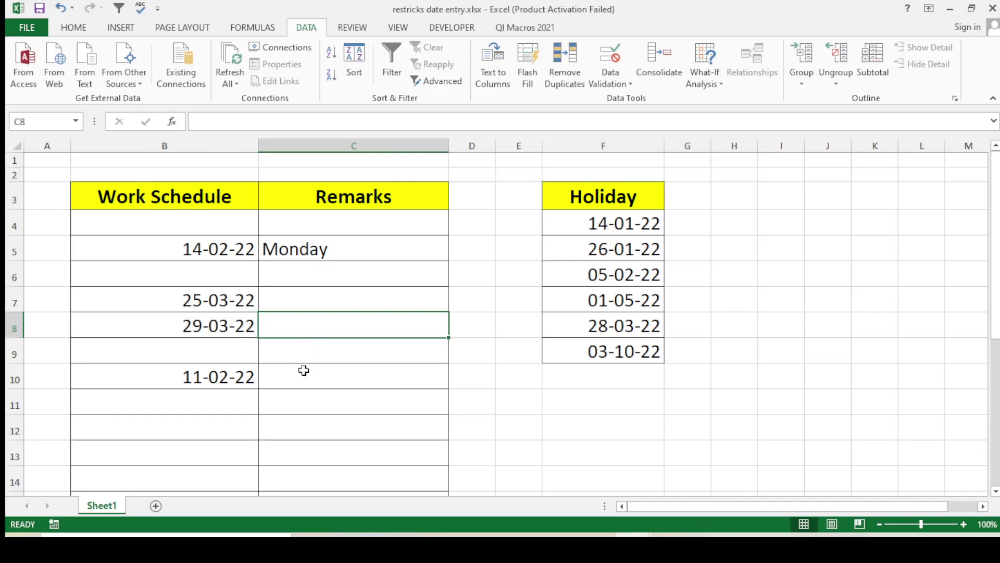